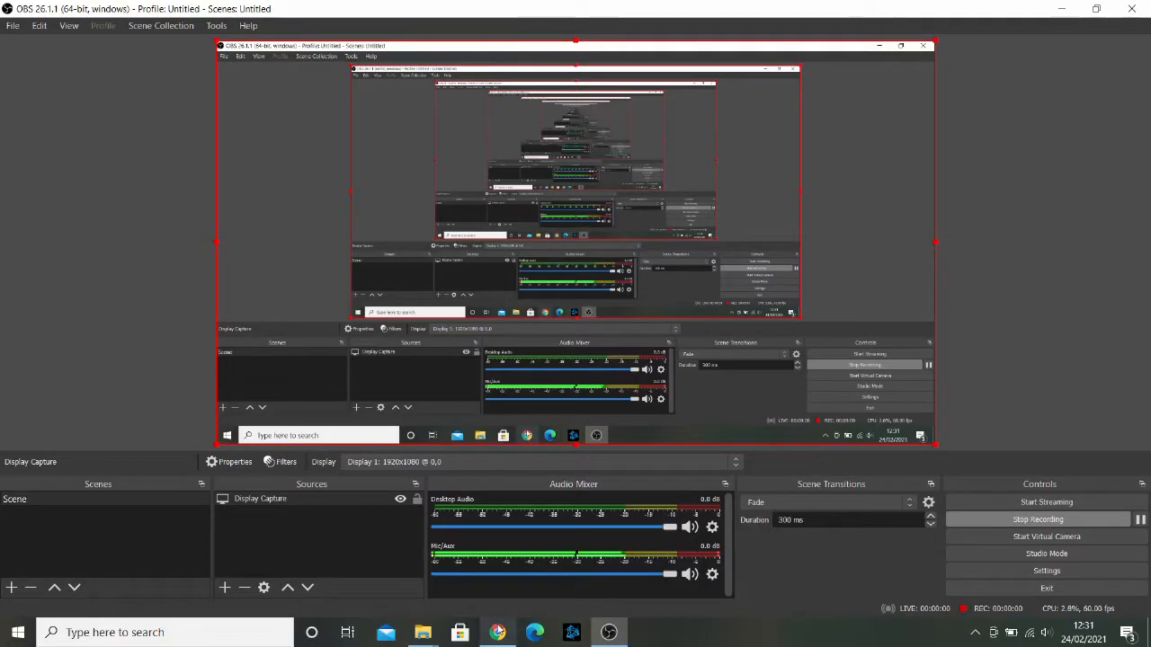
Step: Download the file format template from the Upload Collection Schedules page and open it
left_click(499, 631)
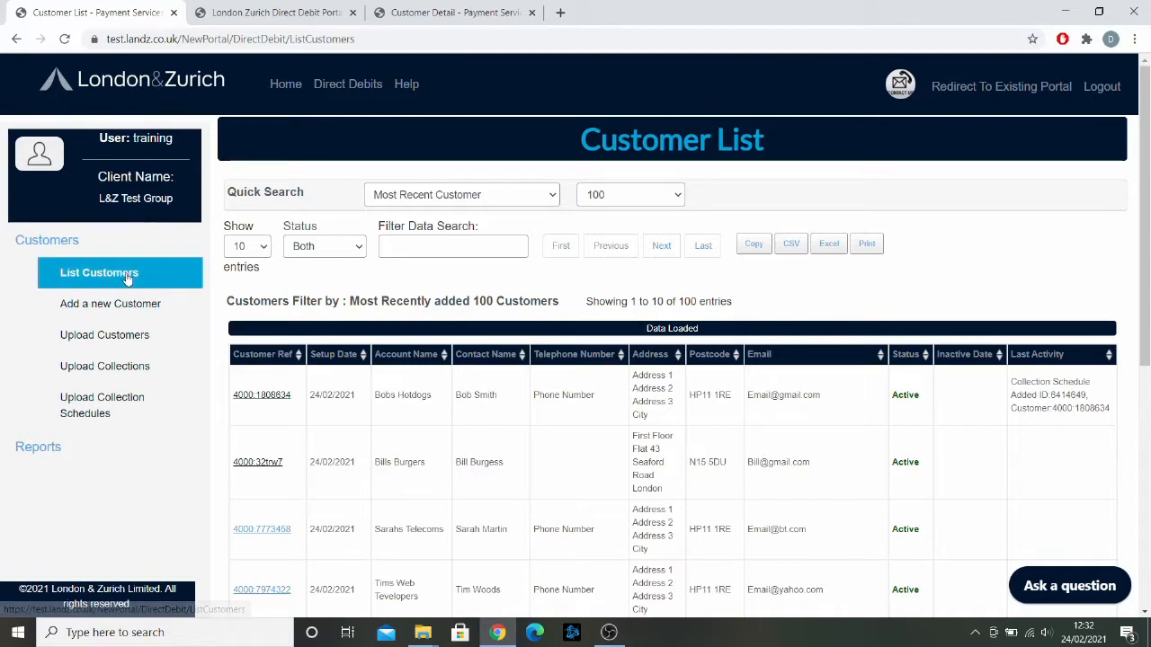
left_click(103, 409)
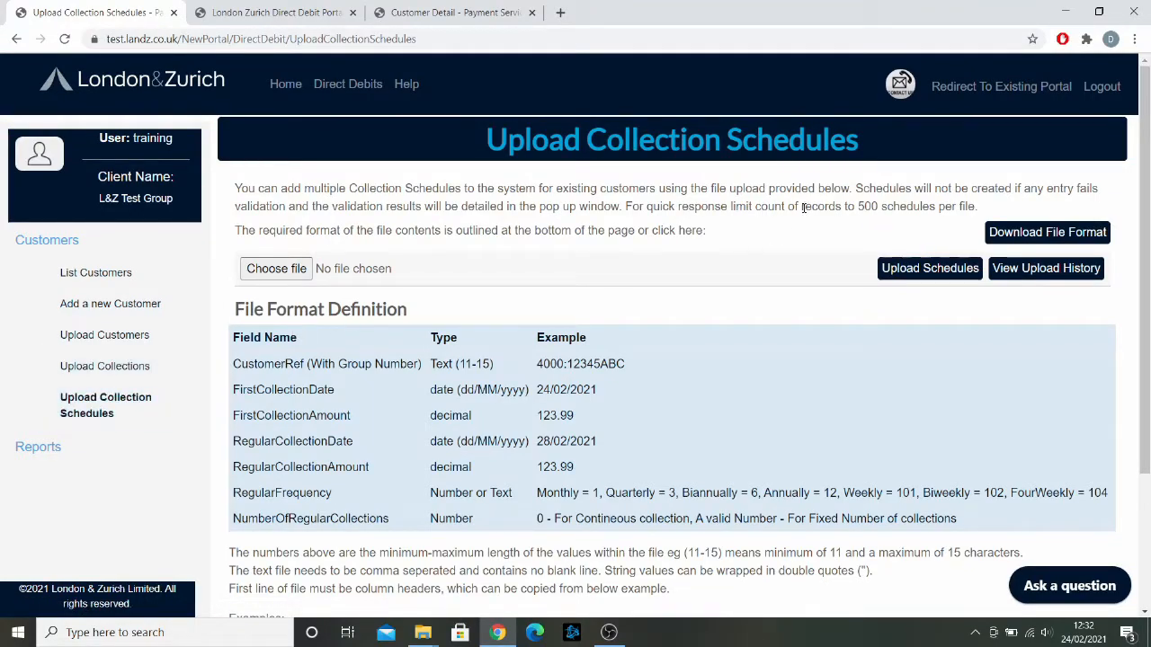
left_click(1019, 232)
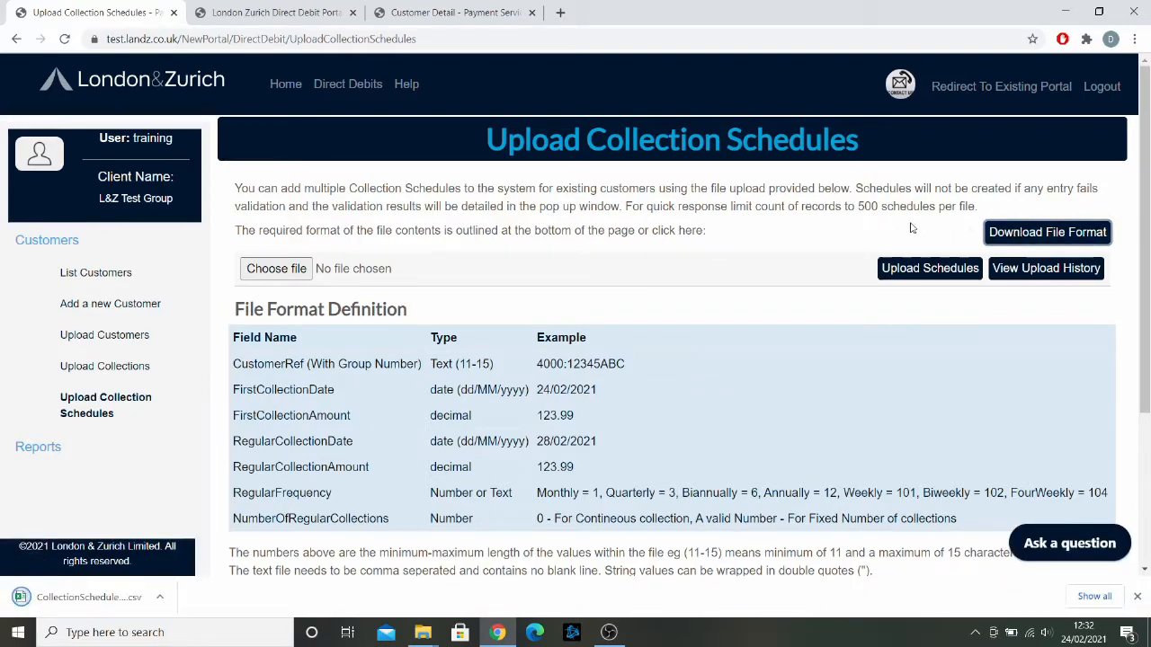
left_click(97, 598)
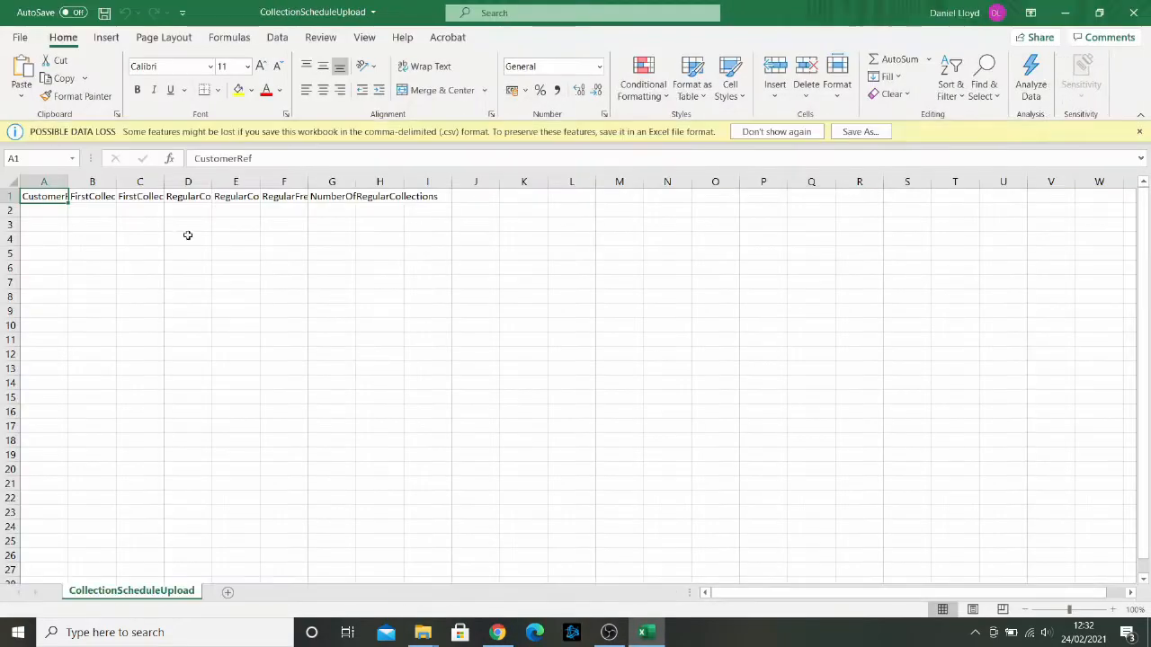
Step: Autofit the widths of columns A to I in the template sheet
left_click_drag(51, 184, 452, 183)
left_click(452, 183)
left_click_drag(44, 184, 450, 178)
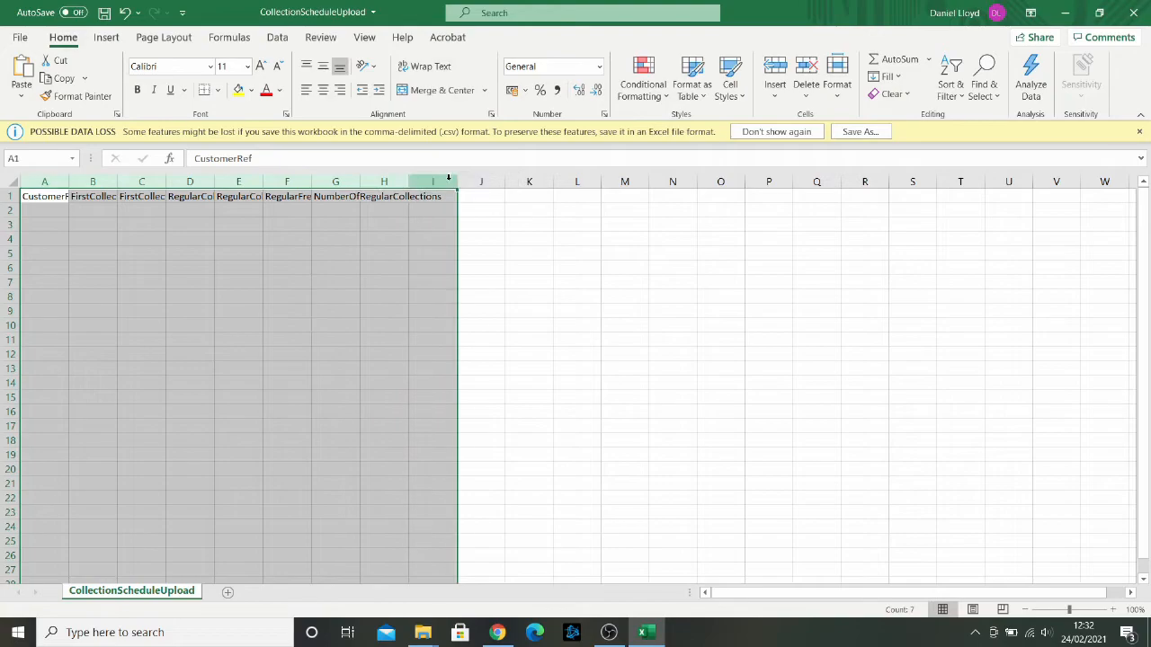
double_click(455, 179)
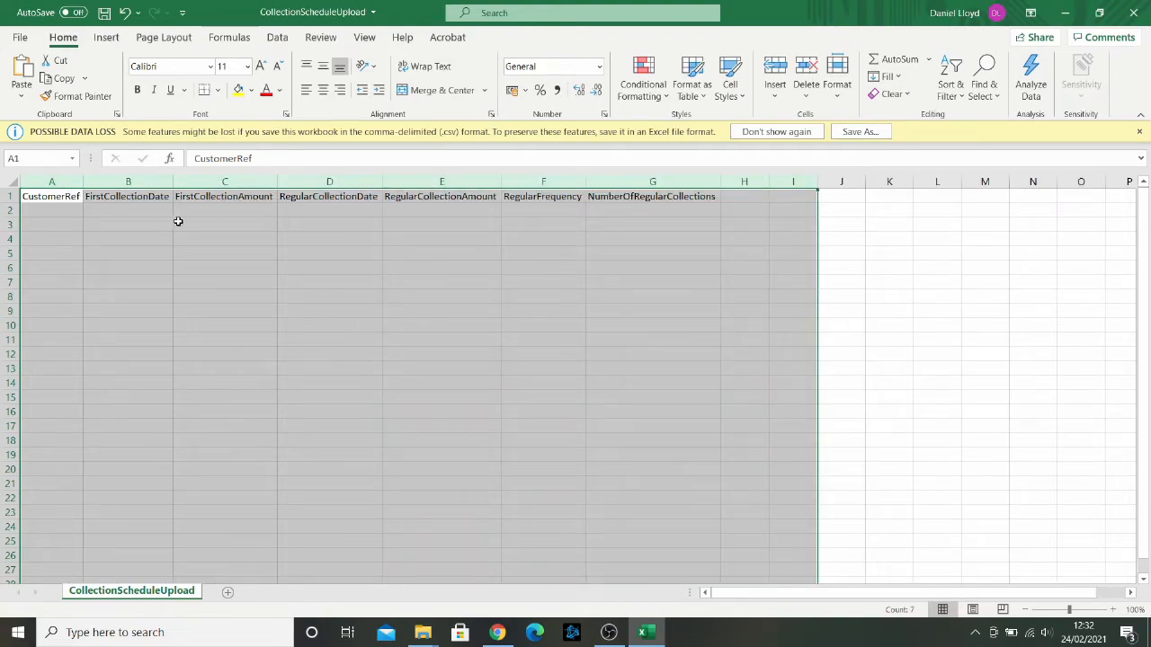
left_click(442, 412)
Step: Open the Test Collection Schedule Upload file from the Downloads folder
mouse_move(422, 632)
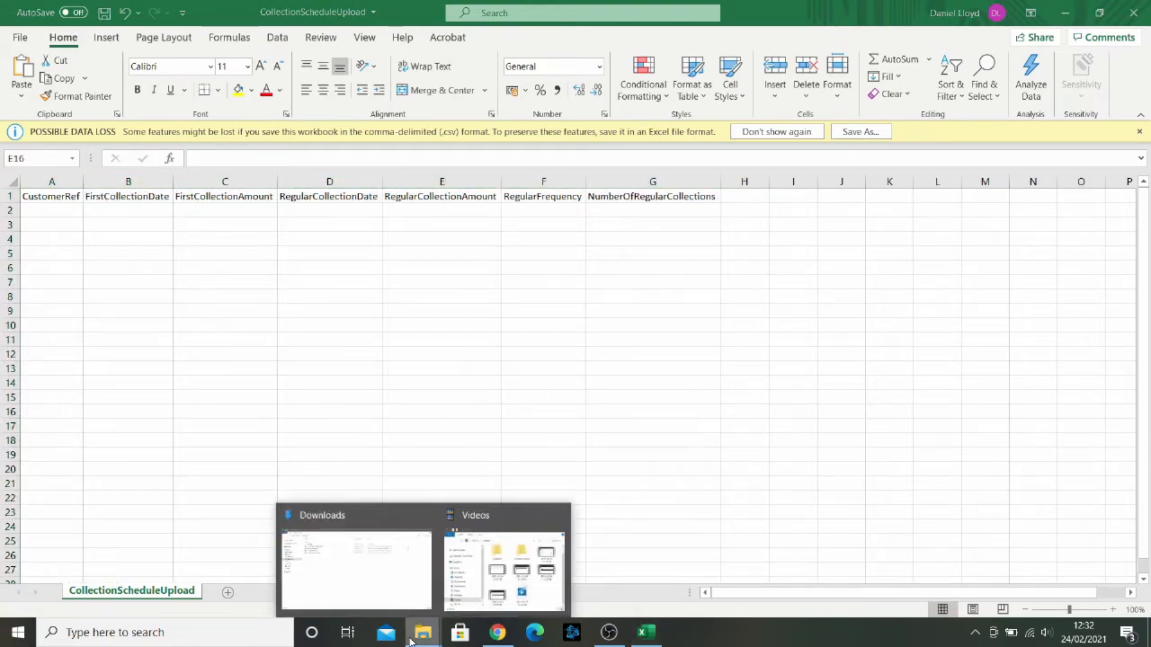
left_click(348, 566)
left_click(303, 135)
key("alt+Tab")
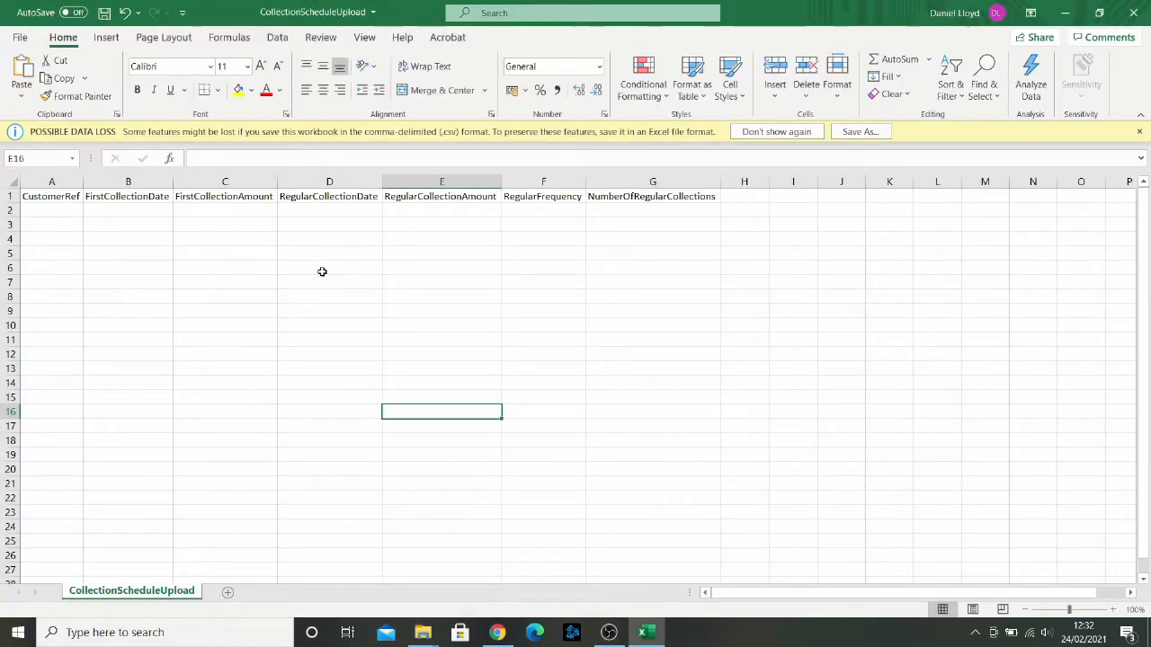
left_click(322, 274)
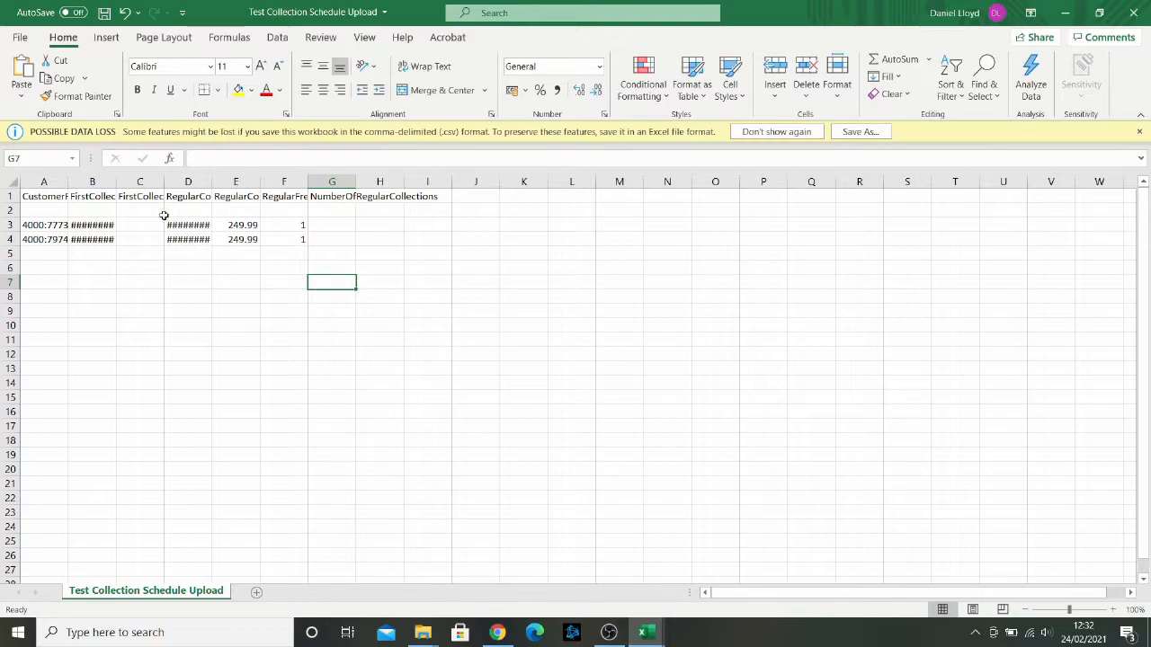
Step: Autofit the widths of columns A to I in the Test Collection Schedule Upload sheet
left_click_drag(59, 180, 450, 180)
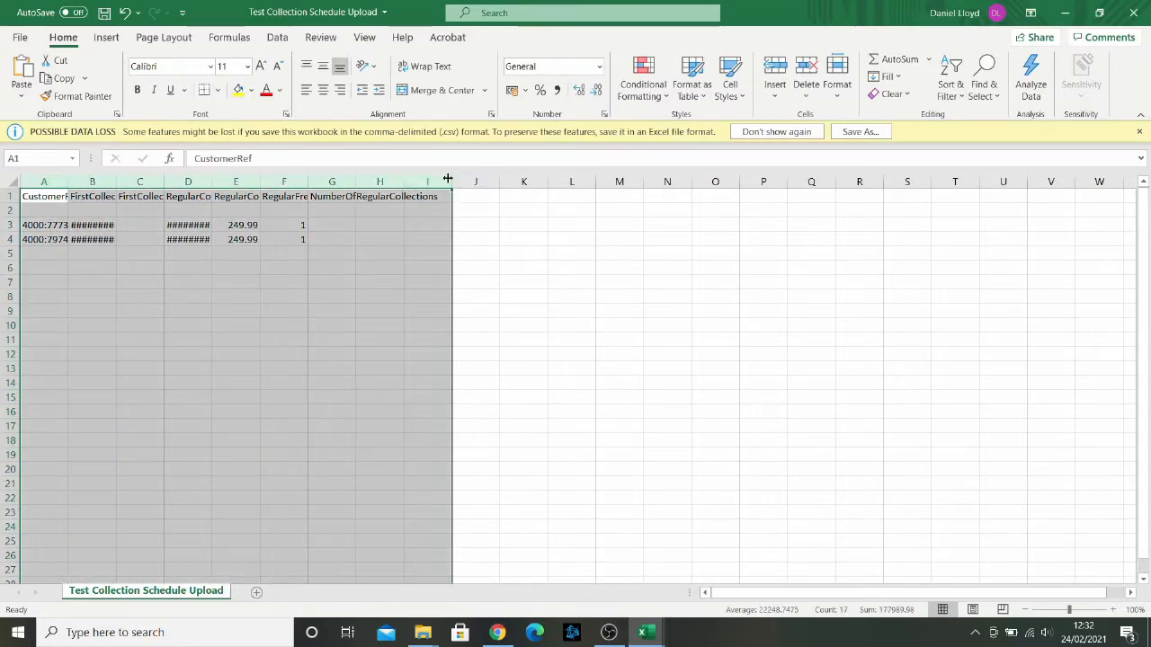
double_click(452, 182)
left_click(272, 296)
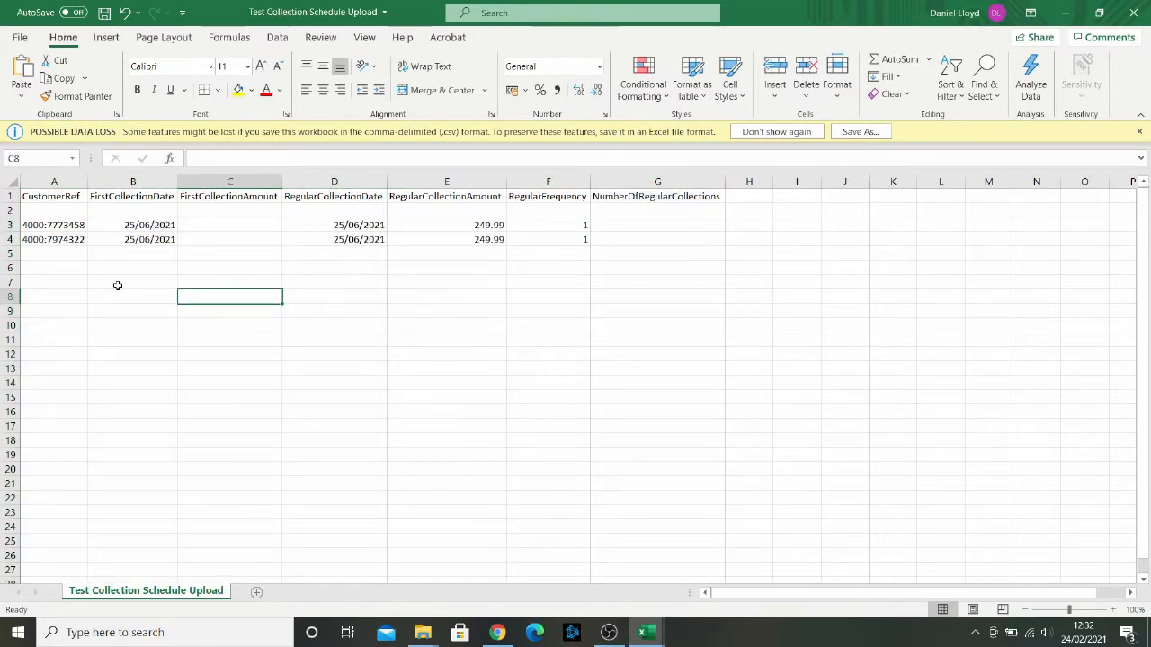
Step: Clear the FirstCollectionDate and FirstCollectionAmount cells for both customer rows
left_click(47, 196)
left_click_drag(47, 225, 46, 241)
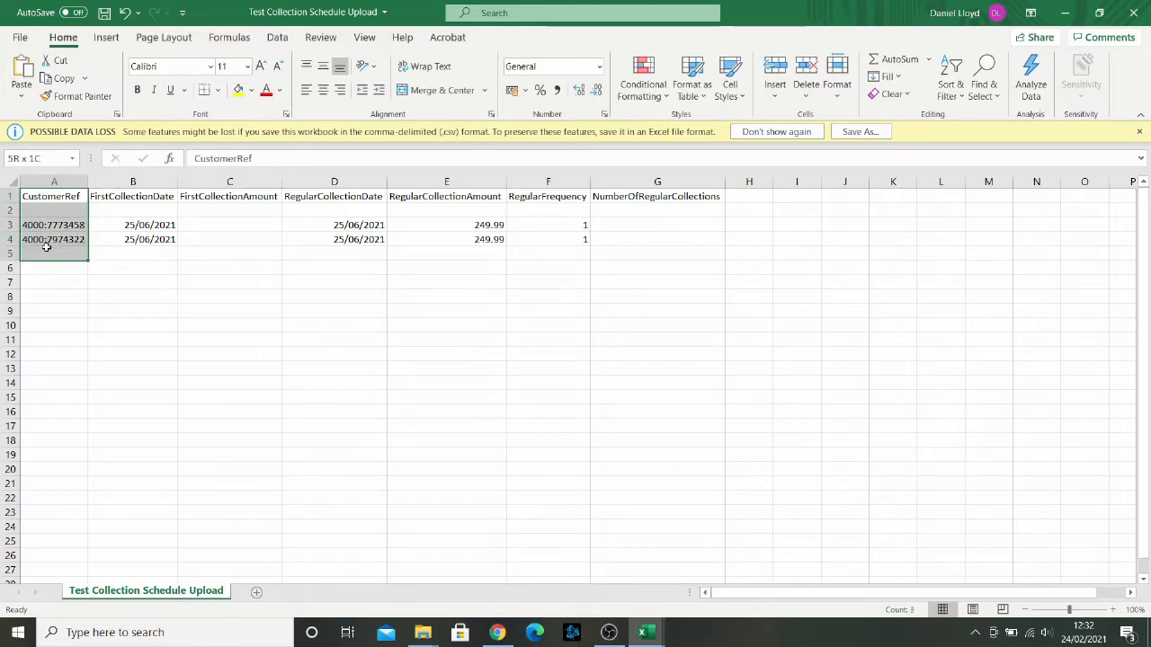
left_click(94, 223)
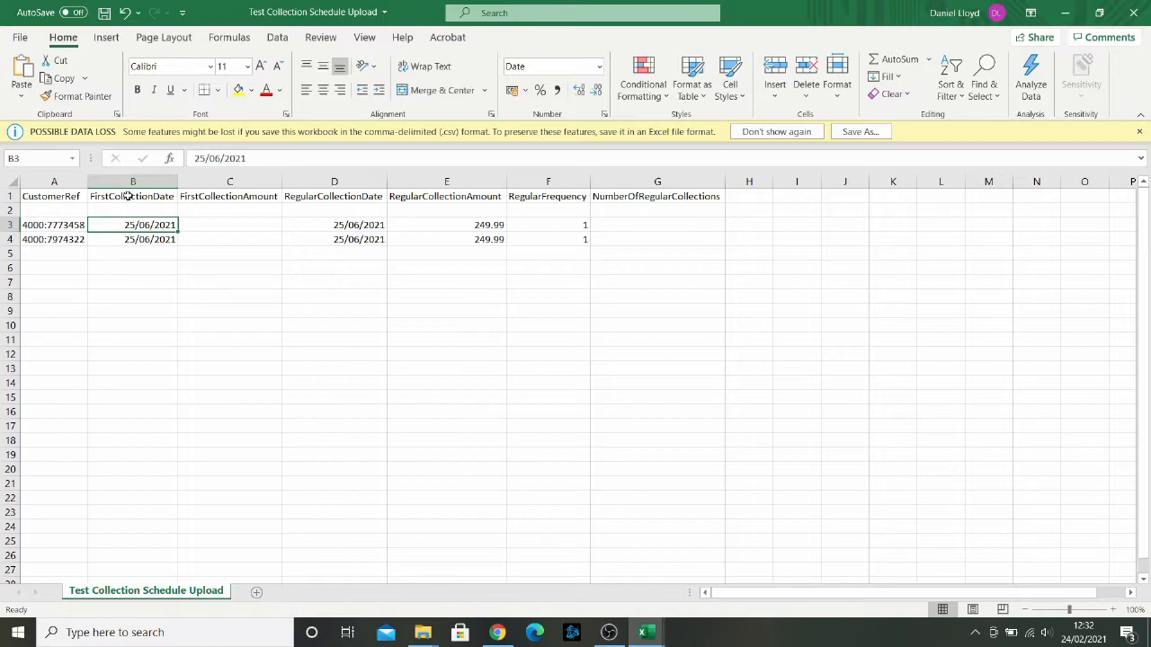
left_click(201, 227)
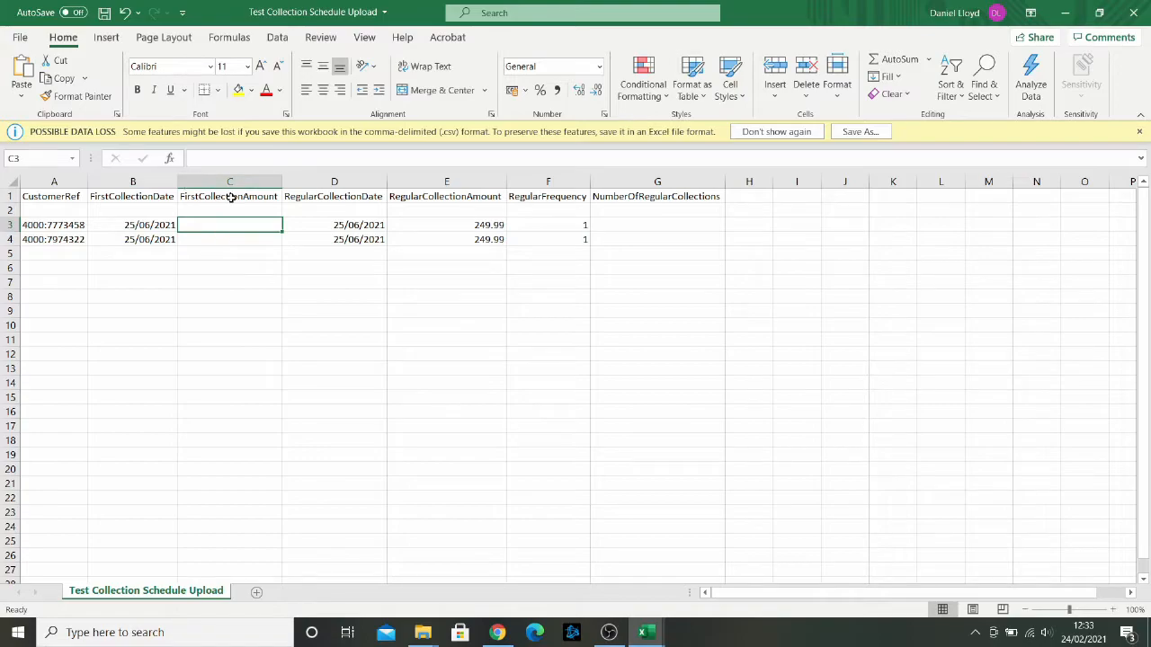
left_click_drag(165, 225, 192, 233)
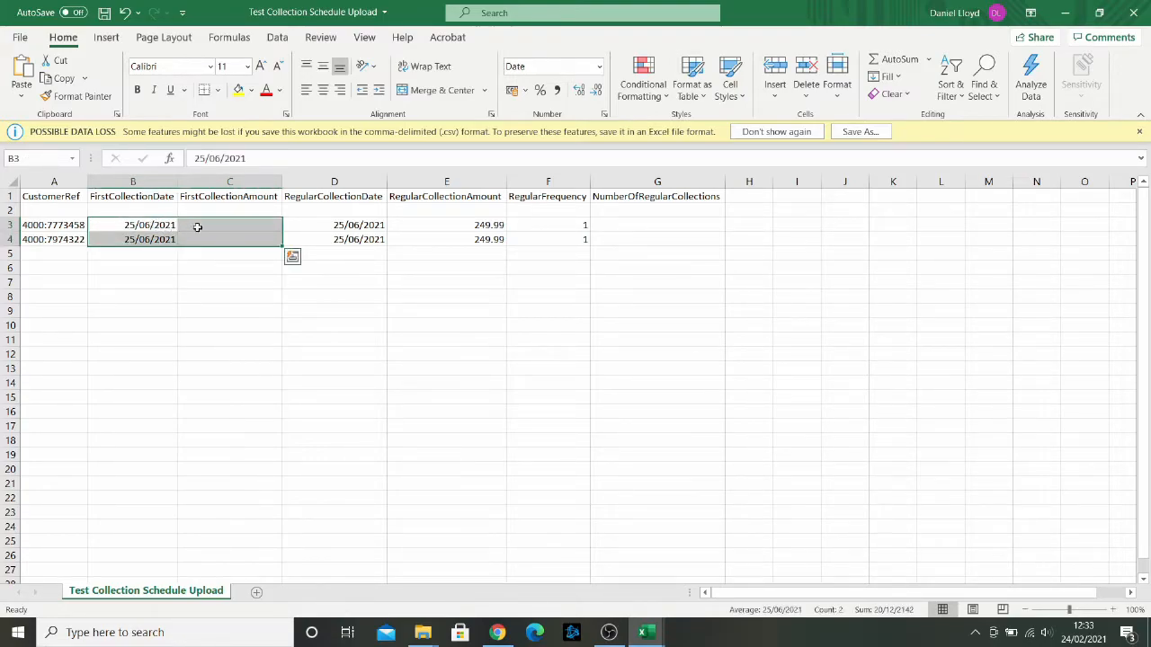
key("Delete")
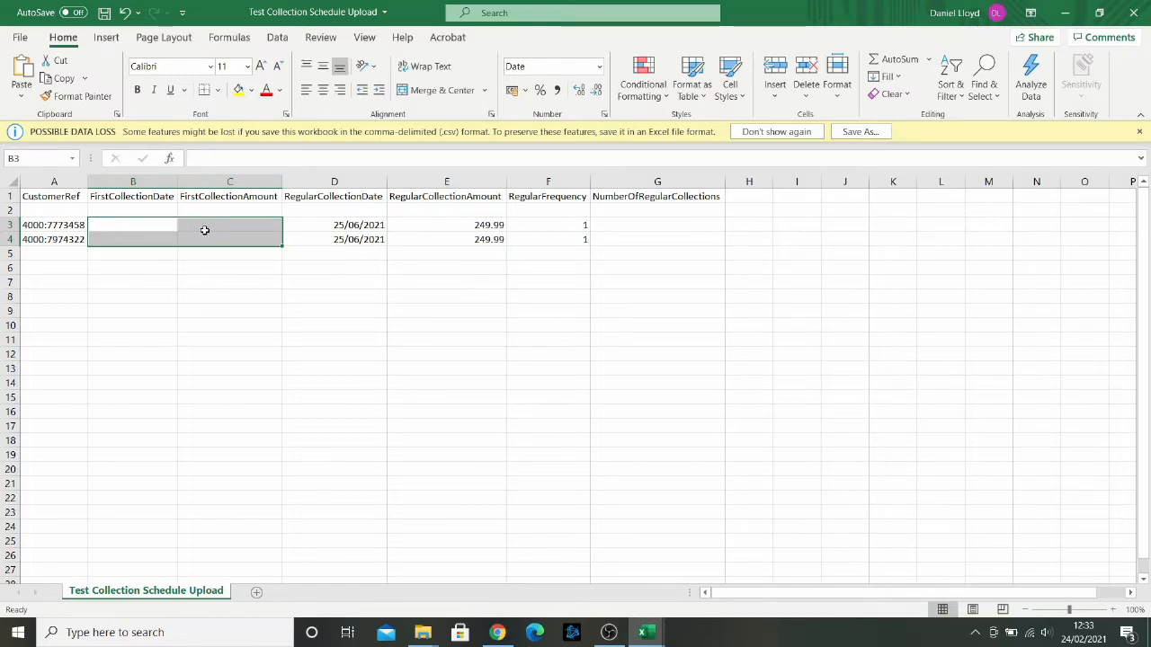
Step: Review the regular collection date, amount and frequency values in rows 3 and 4
left_click(337, 225)
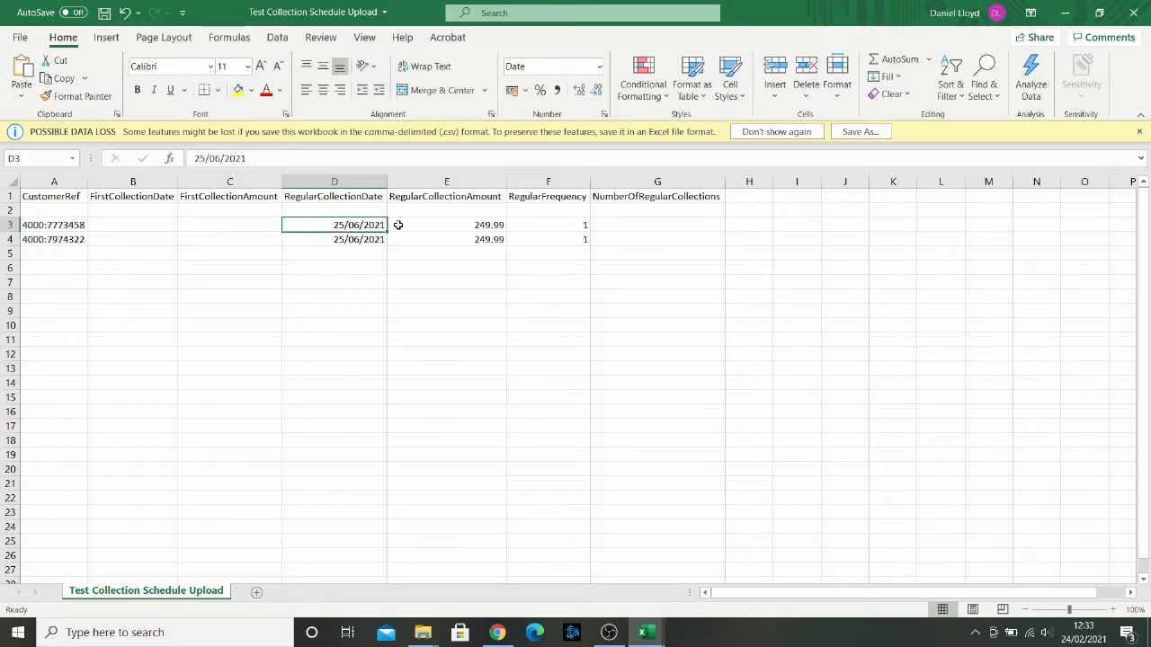
left_click(435, 226)
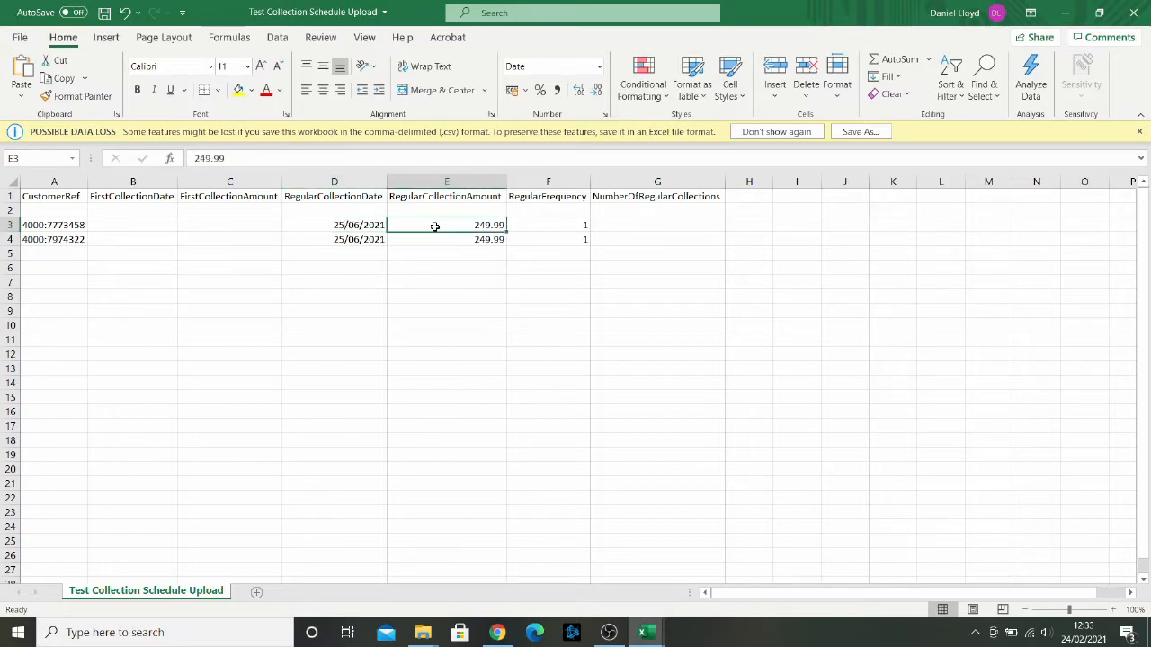
left_click_drag(539, 226, 543, 240)
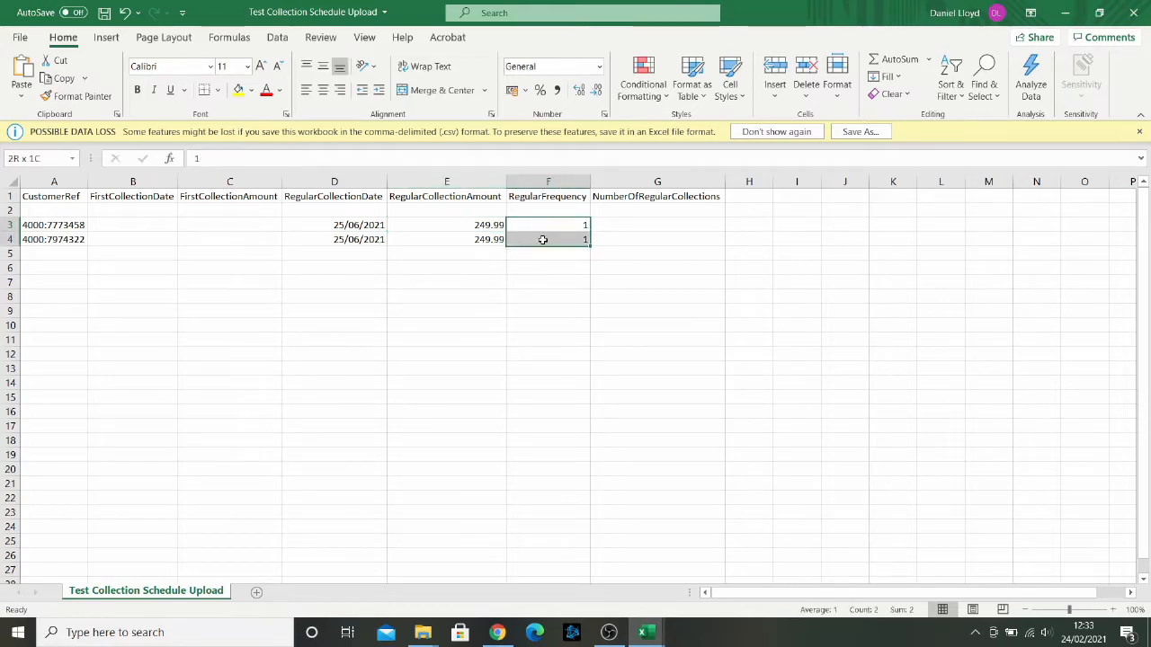
left_click(358, 223)
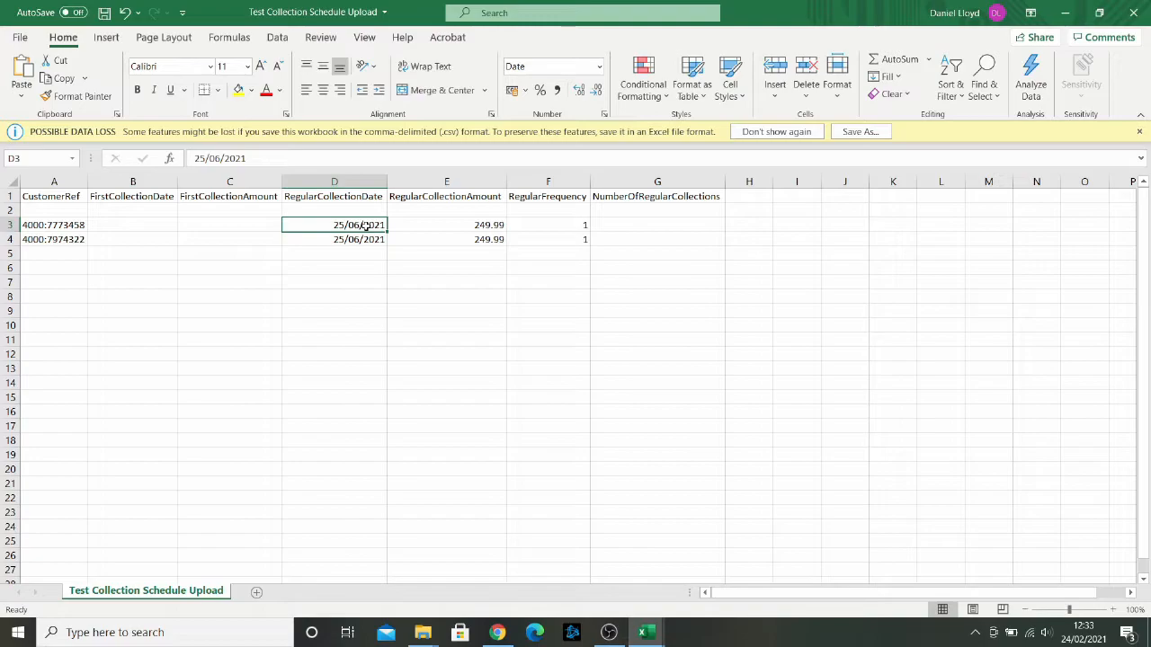
left_click(477, 227)
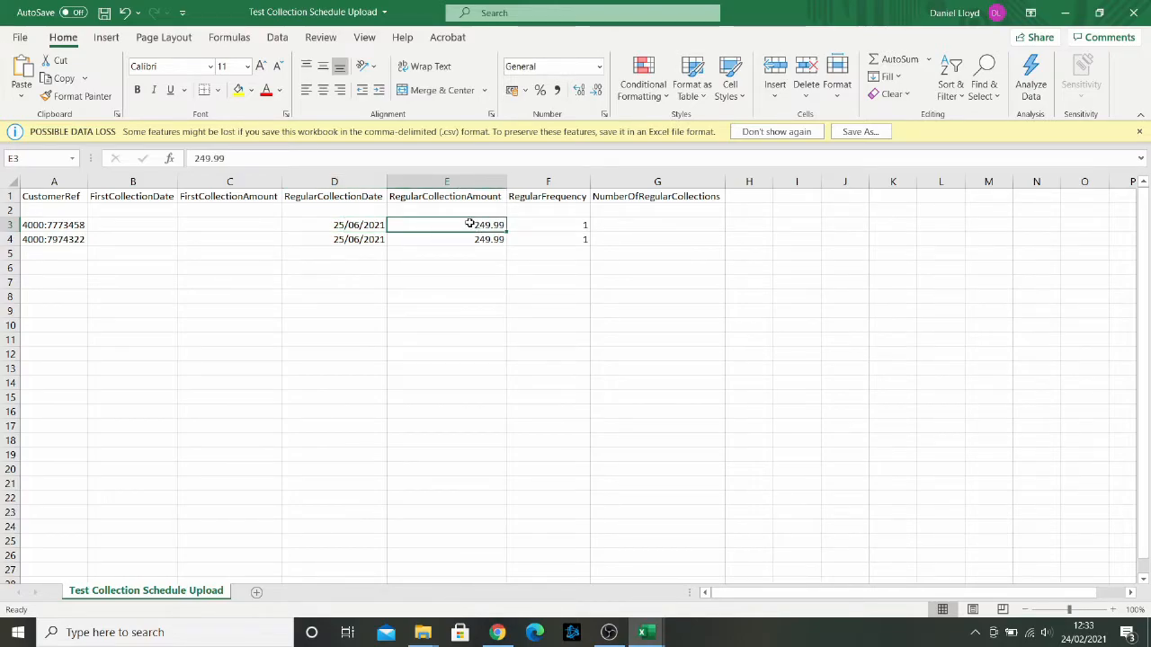
left_click(535, 226)
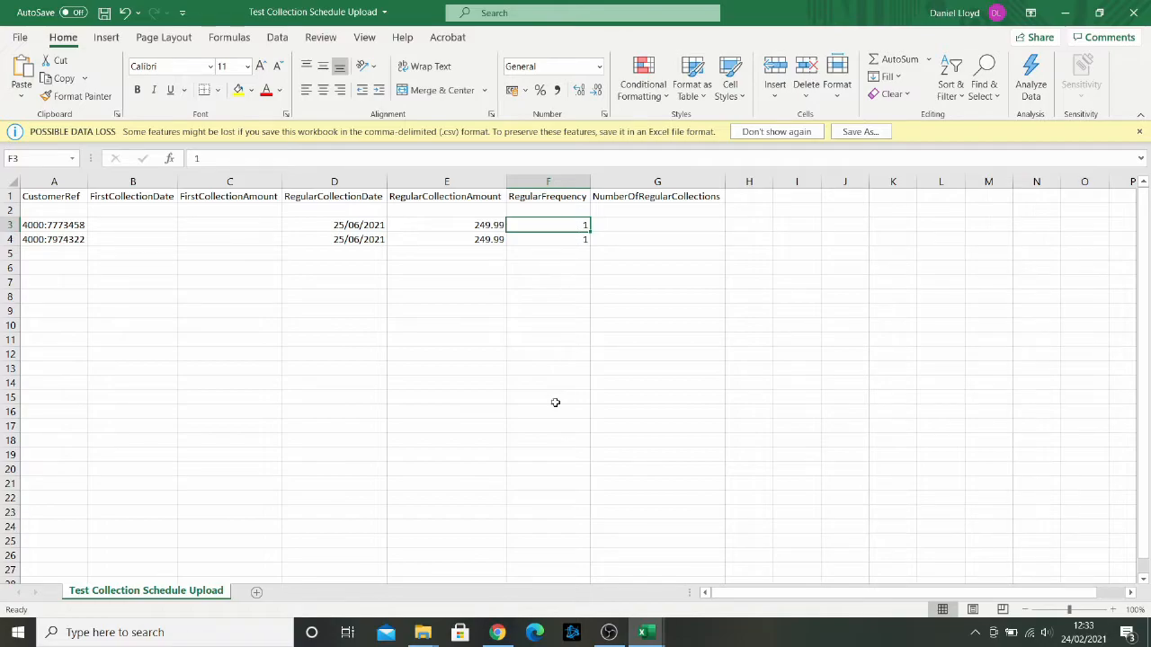
Step: Check the RegularFrequency codes in the file format definition on the upload page
left_click(502, 635)
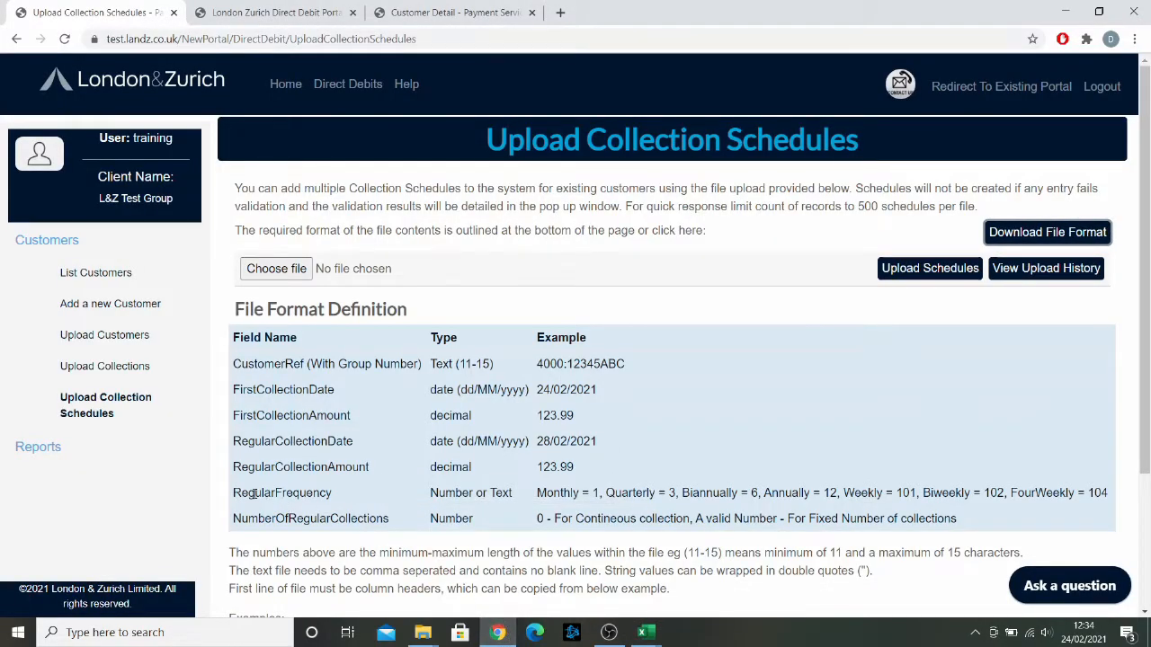
left_click_drag(233, 495, 769, 494)
left_click(756, 493)
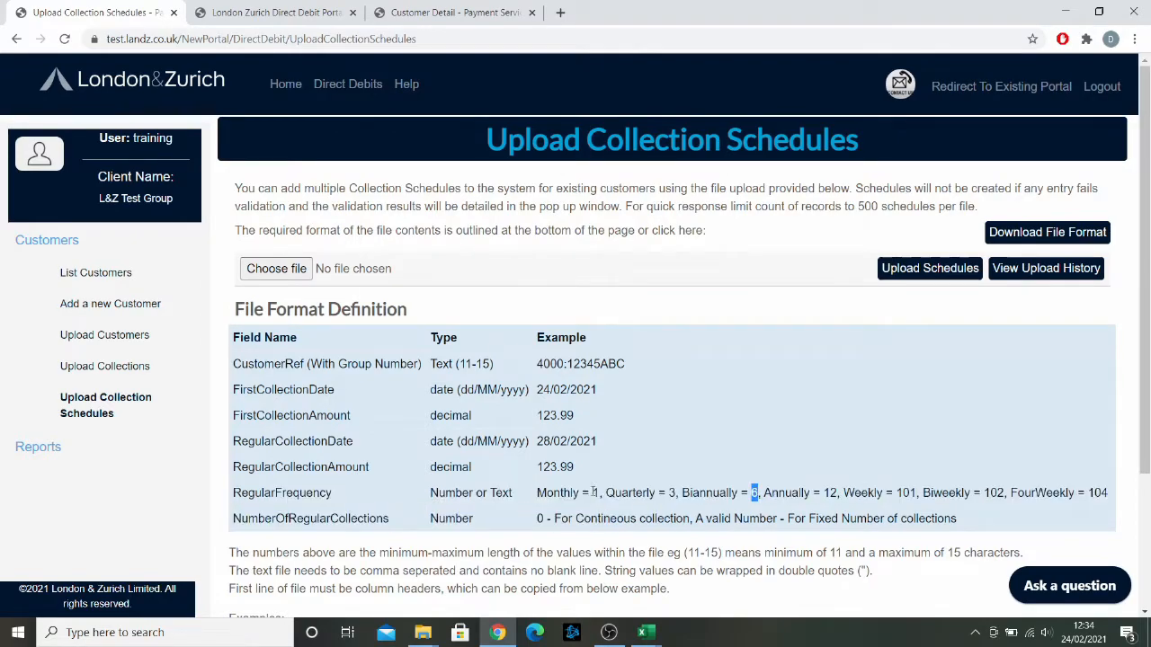
double_click(596, 493)
left_click(503, 639)
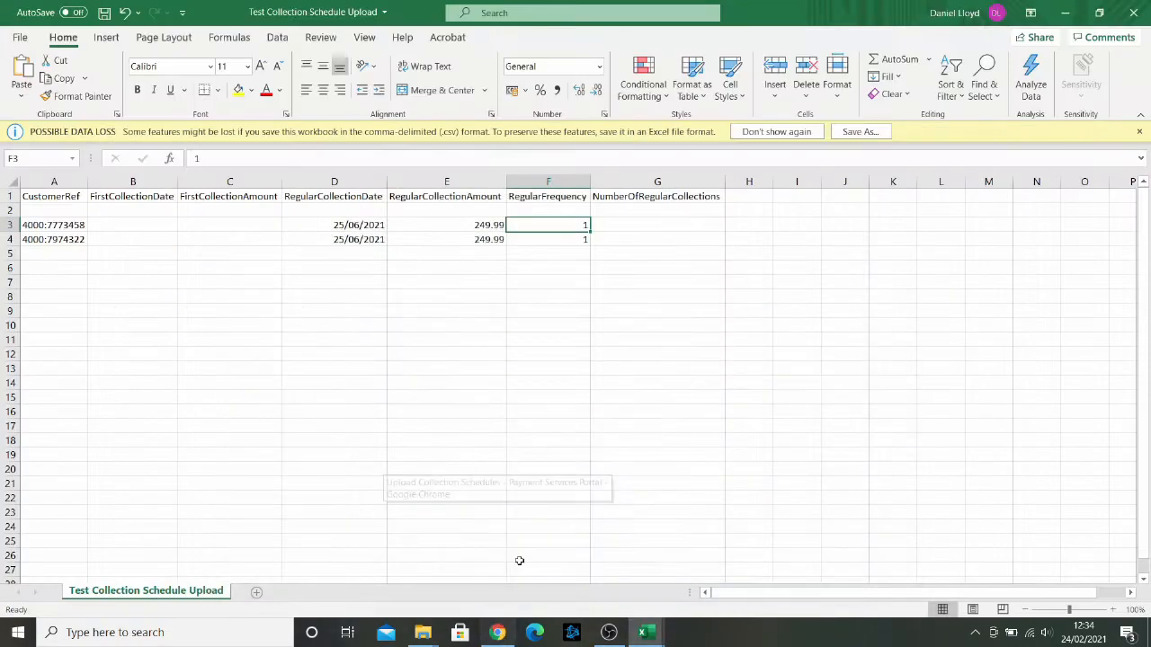
Step: Enter 12 in the first row's NumberOfRegularCollections cell and clear it again
left_click_drag(552, 226, 603, 225)
left_click(606, 224)
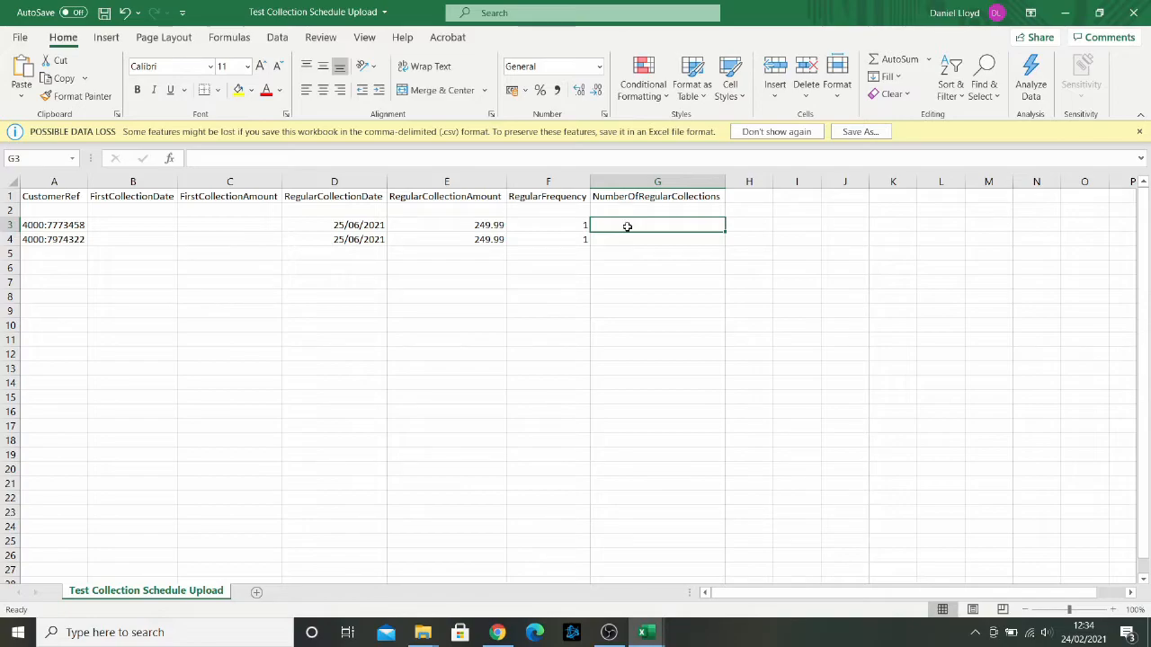
type("12")
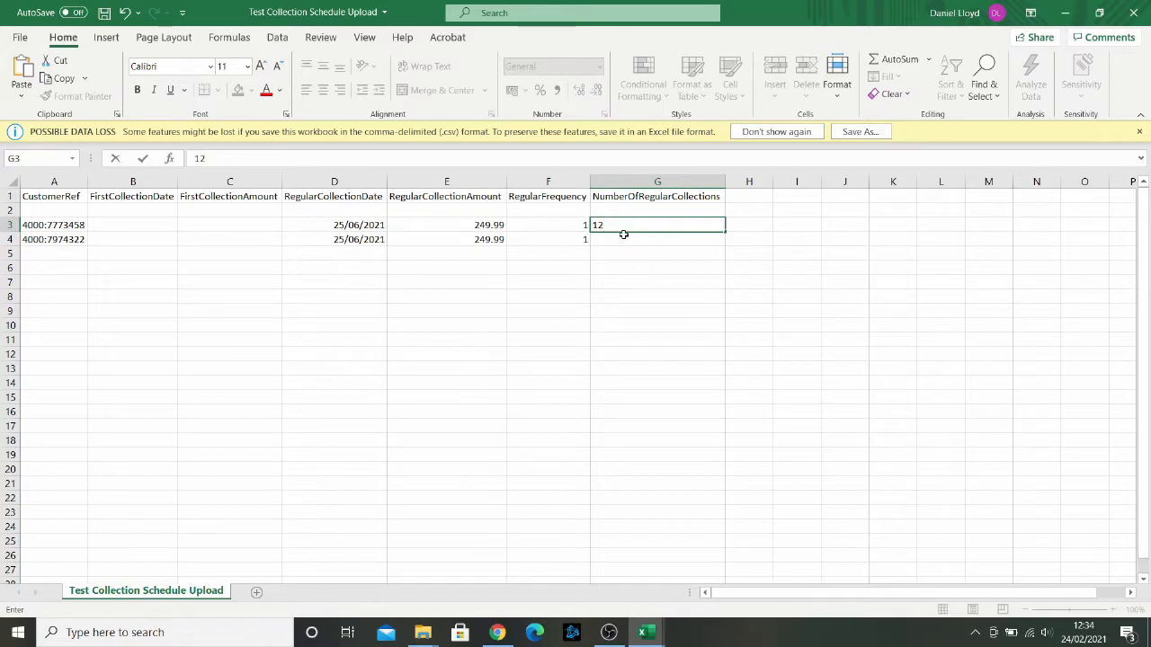
key("Return")
left_click(642, 226)
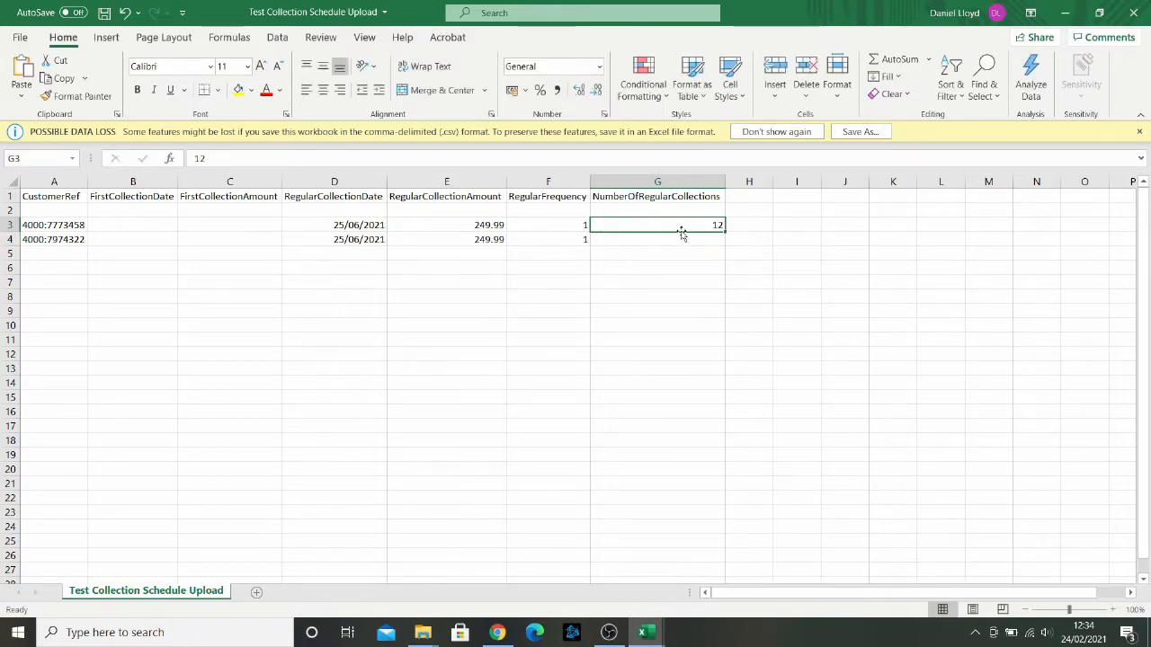
key("Delete")
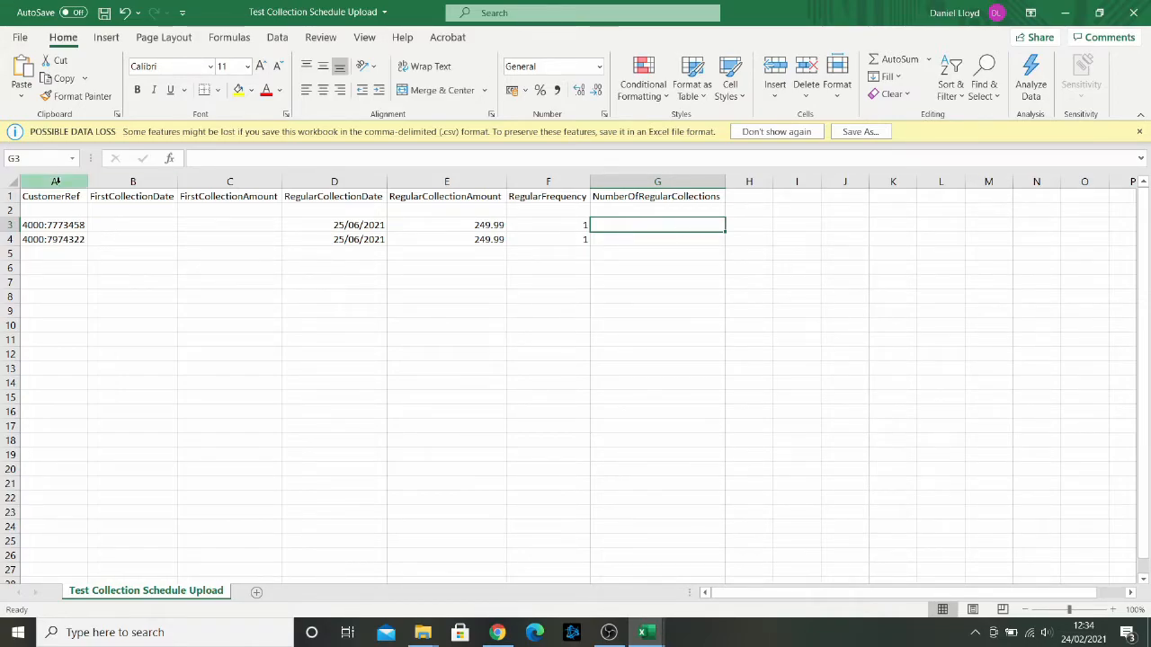
Step: Delete the header row and the blank row beneath it
left_click_drag(10, 196, 6, 209)
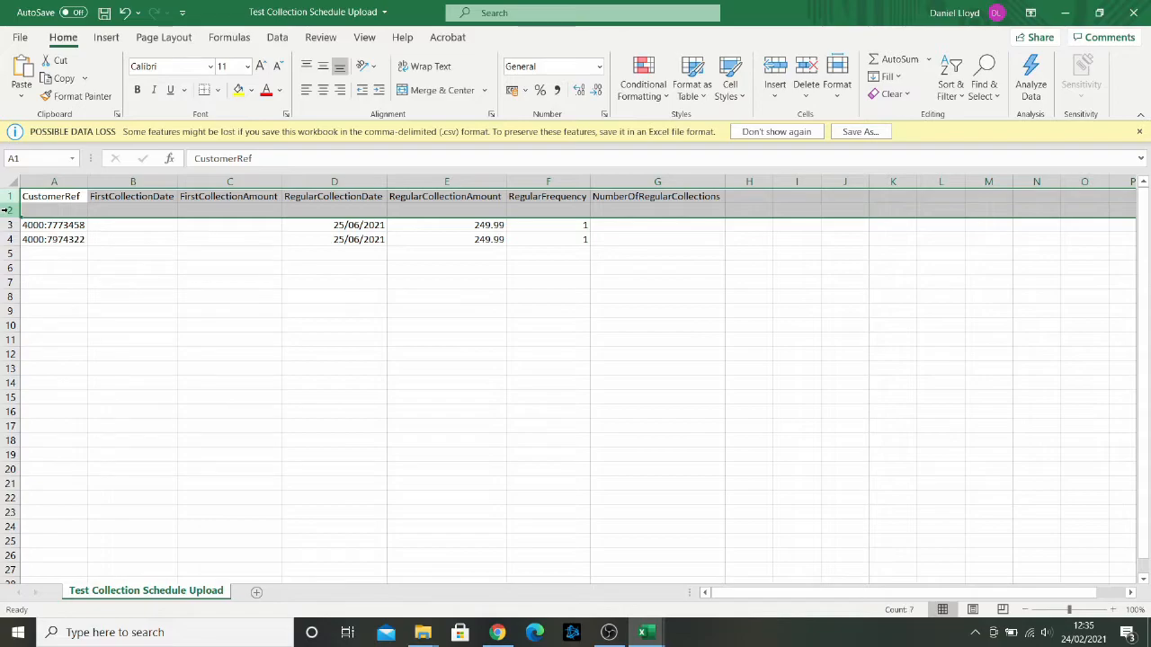
right_click(6, 209)
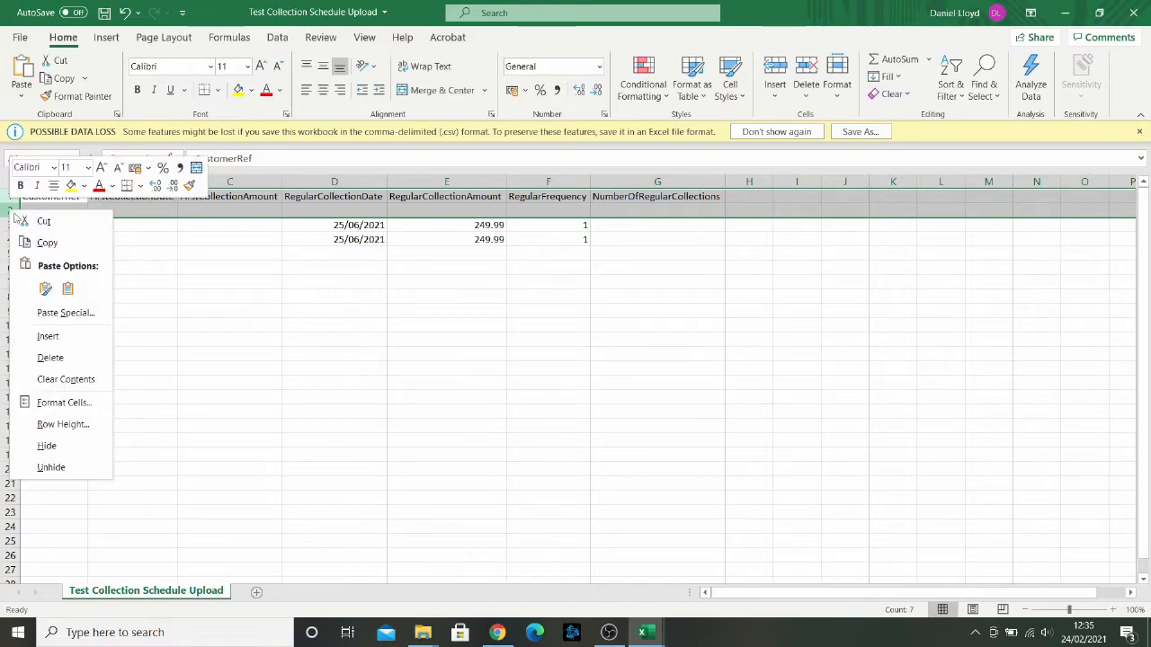
left_click(57, 363)
left_click(52, 209)
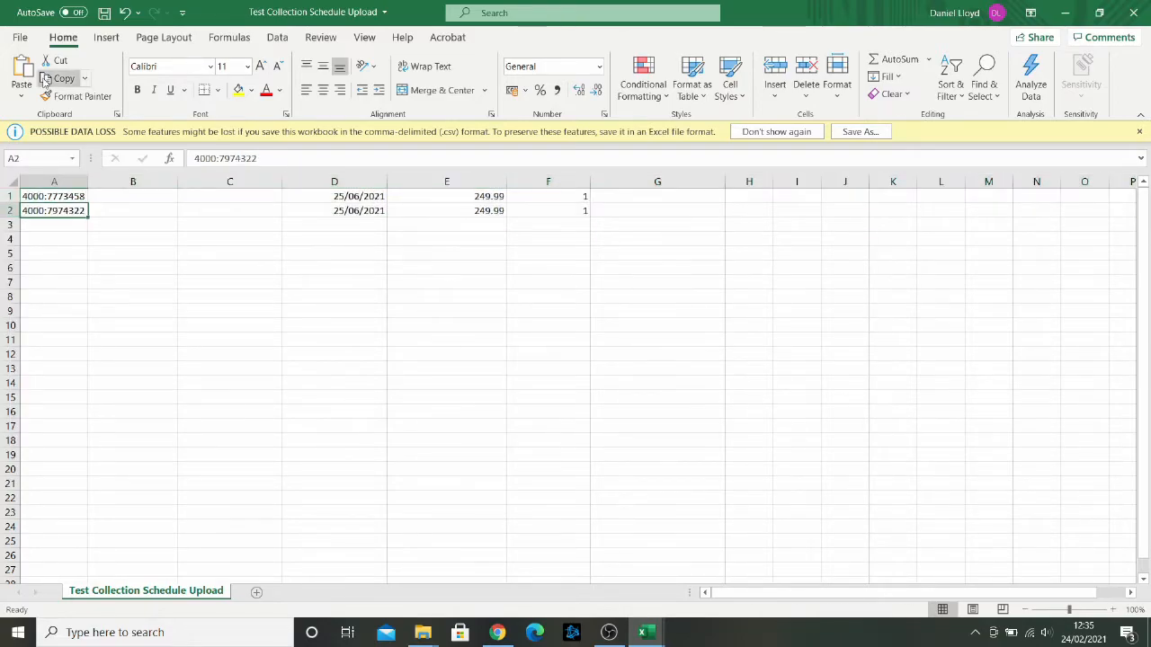
Step: Save the file and close the workbook
left_click(105, 14)
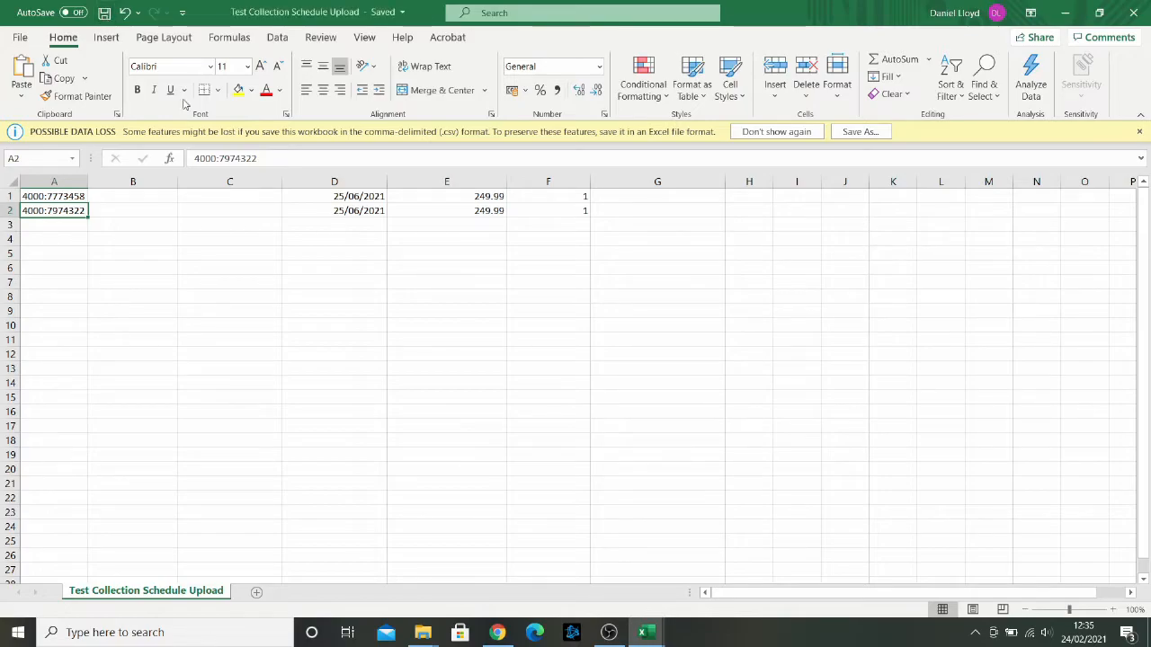
left_click(1133, 12)
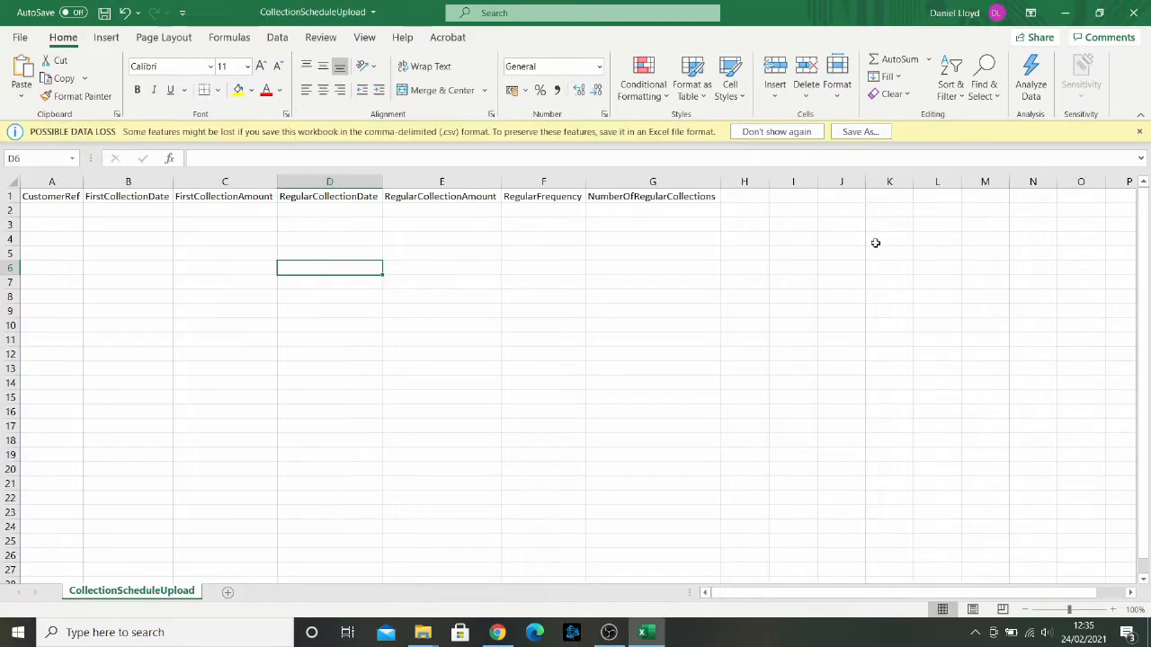
Step: Upload the Test Collection Schedule Upload file through the Upload Collection Schedules page of the portal
left_click(497, 632)
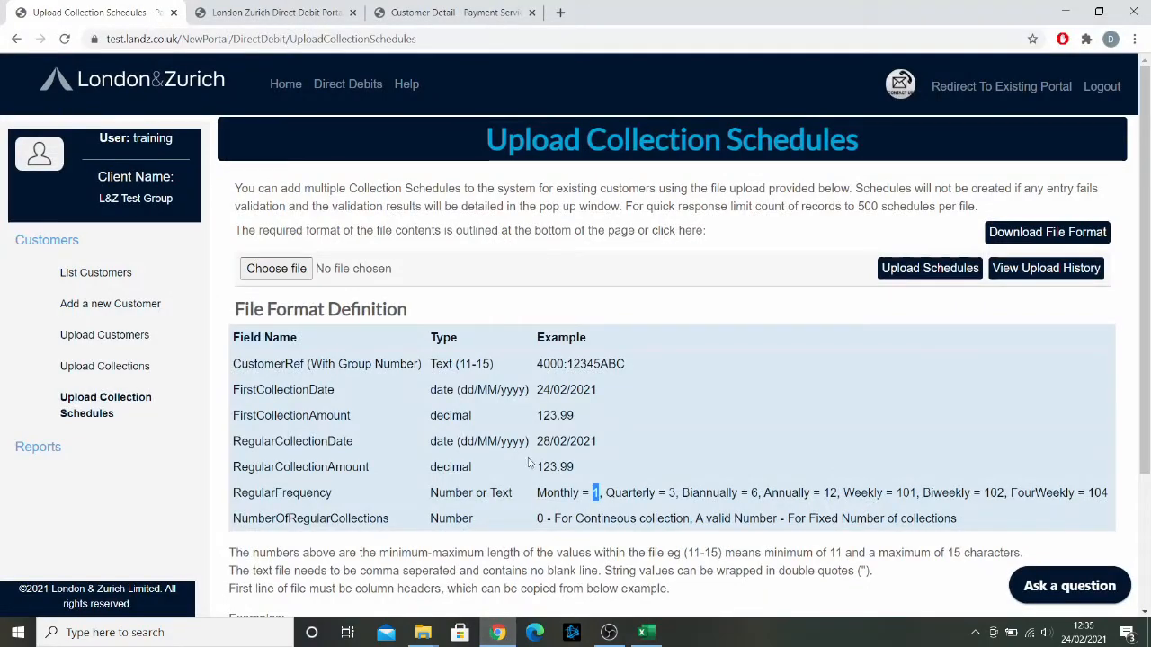
left_click(122, 421)
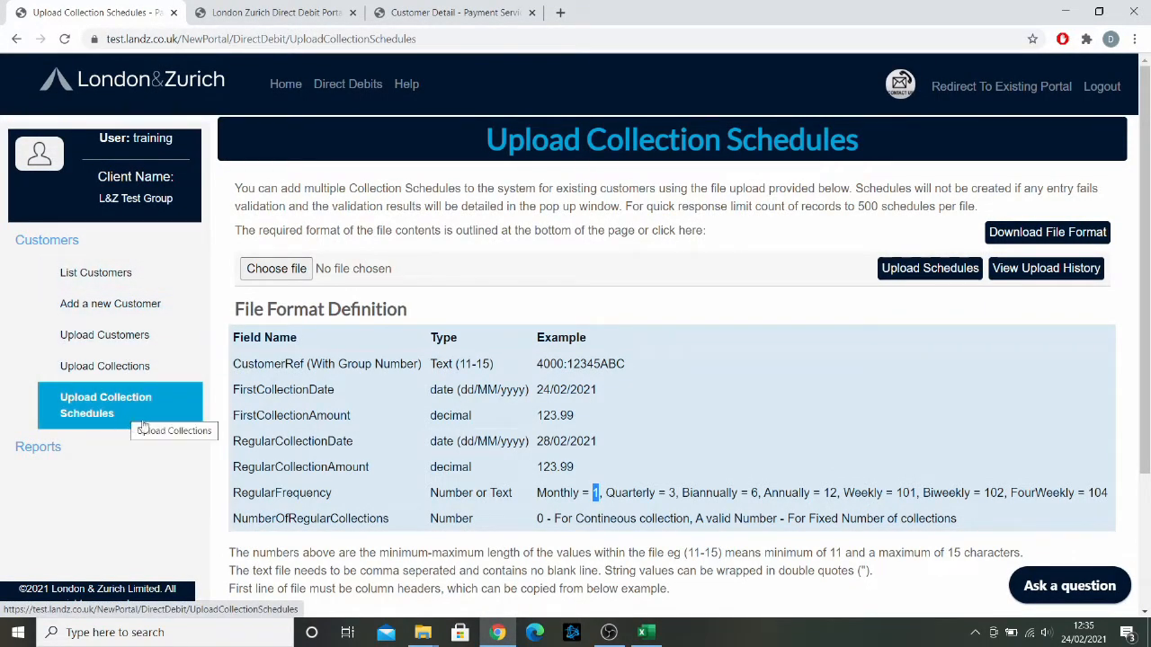
left_click(284, 272)
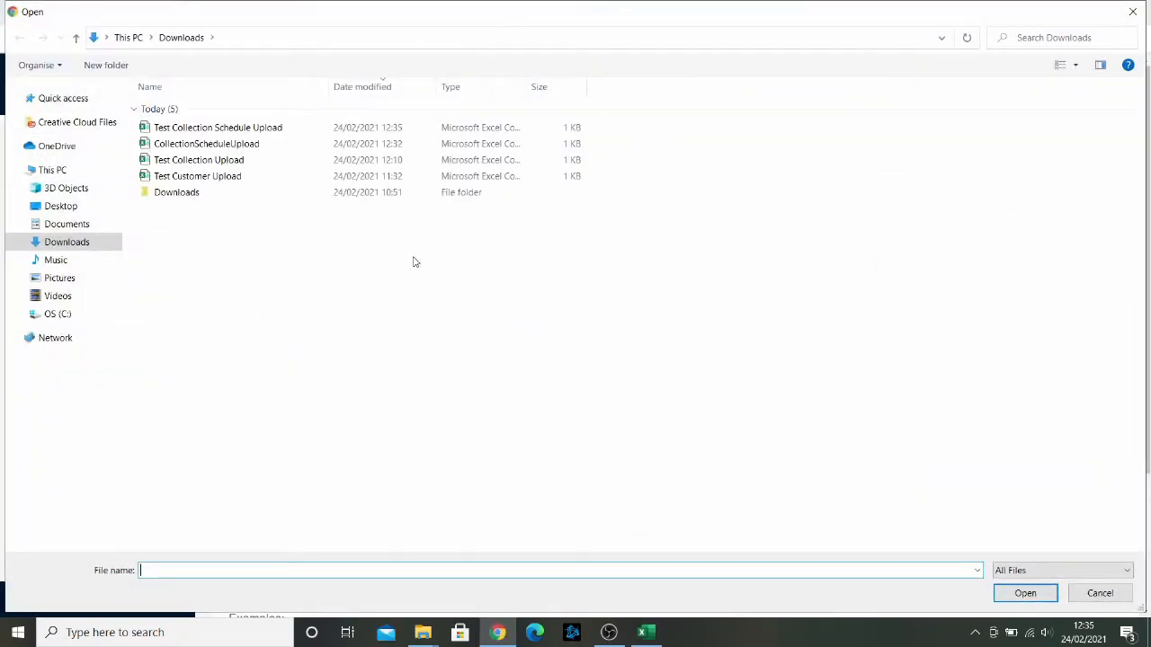
double_click(235, 129)
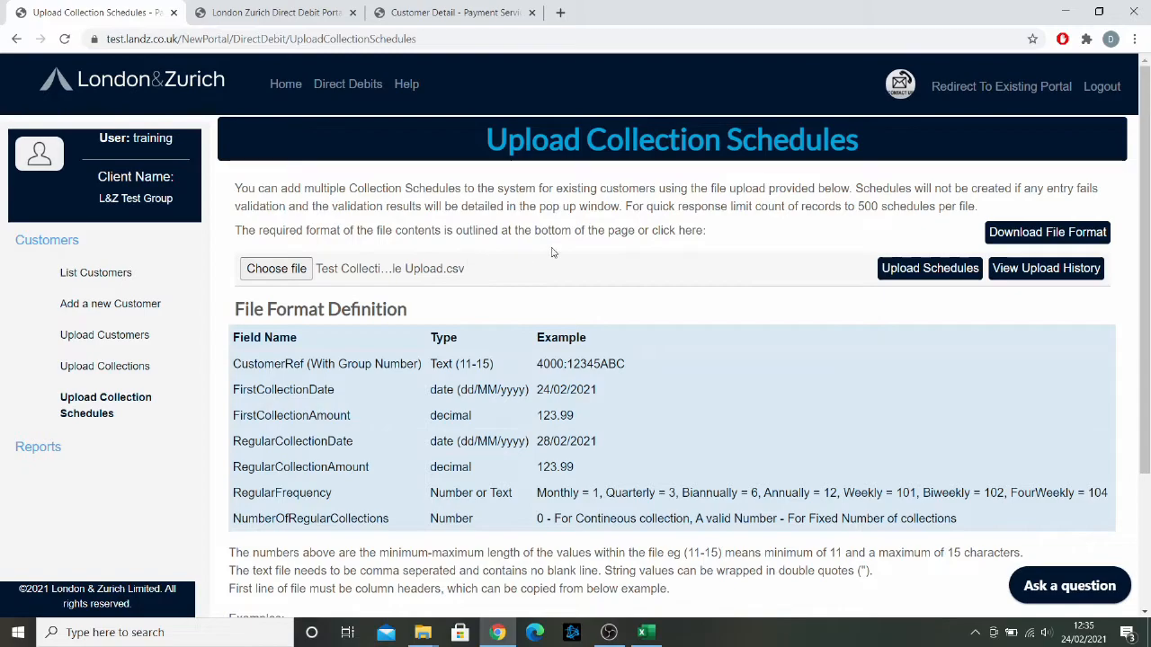
left_click(919, 279)
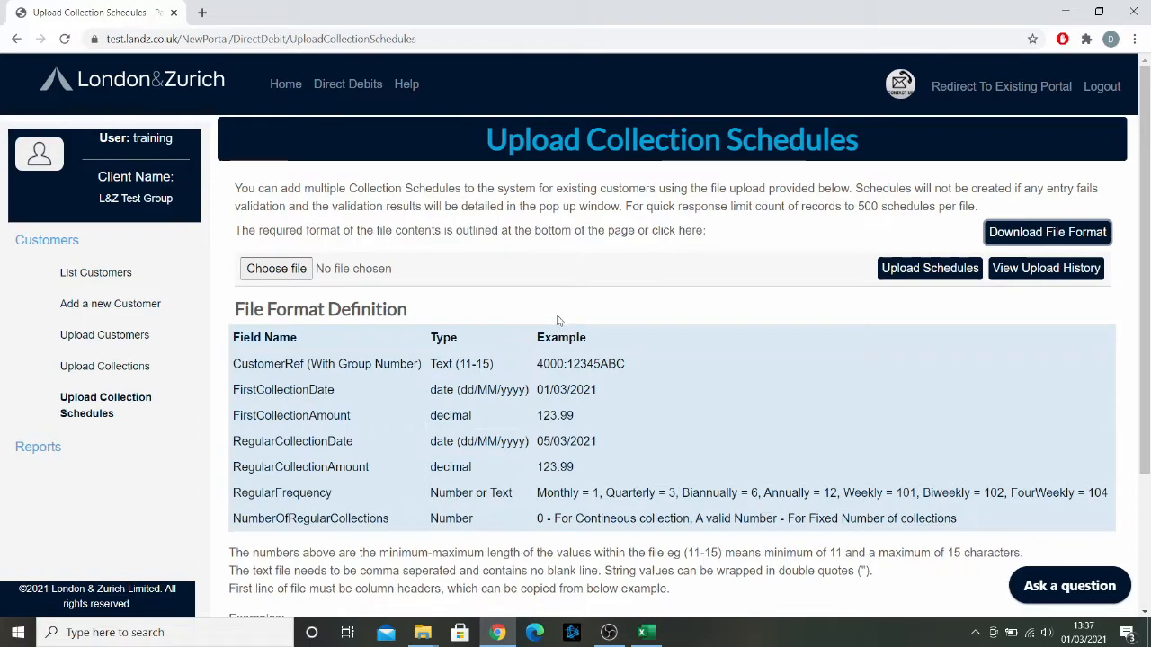
Step: Download the file format template from the upload page and open it
mouse_move(656, 640)
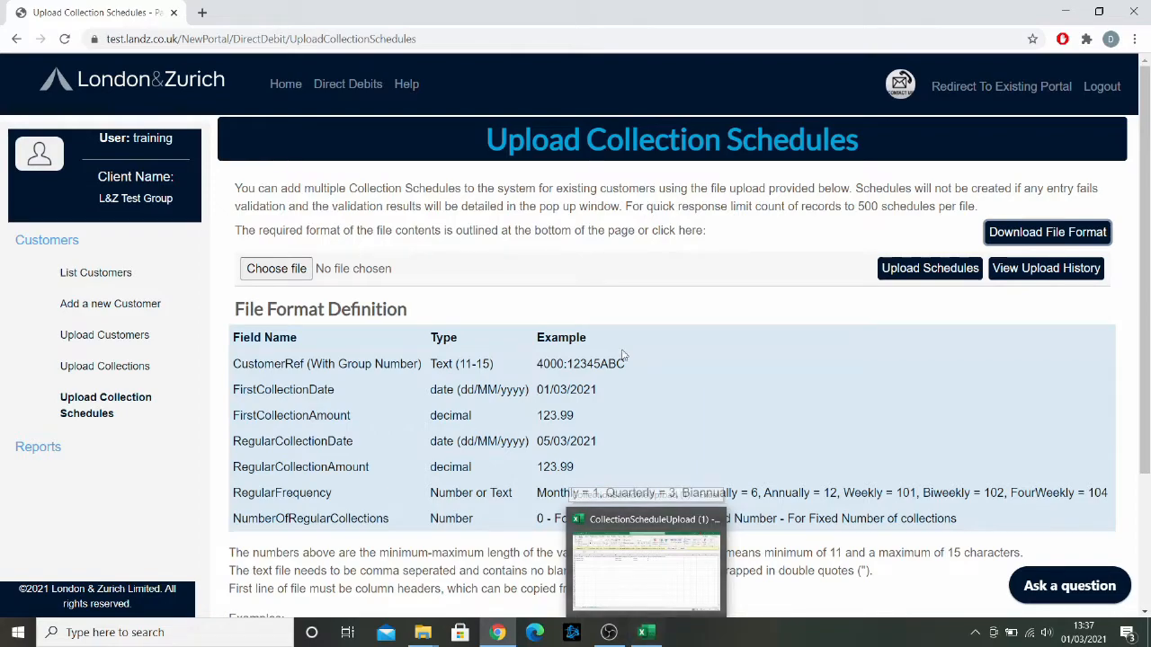
left_click(1032, 237)
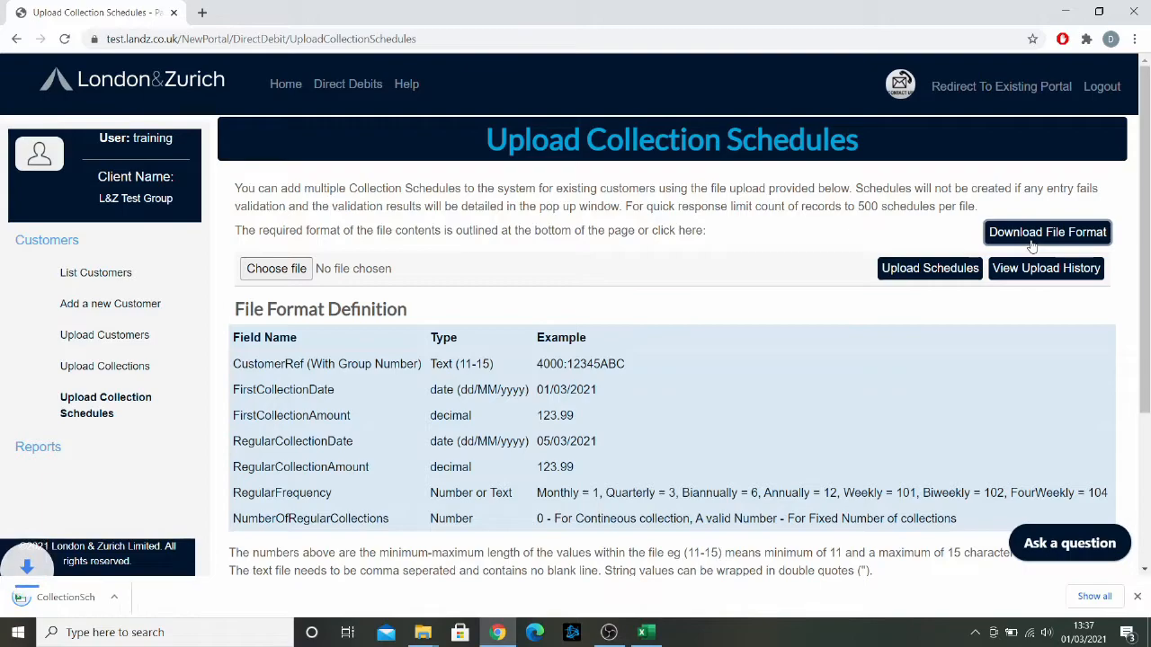
left_click(90, 598)
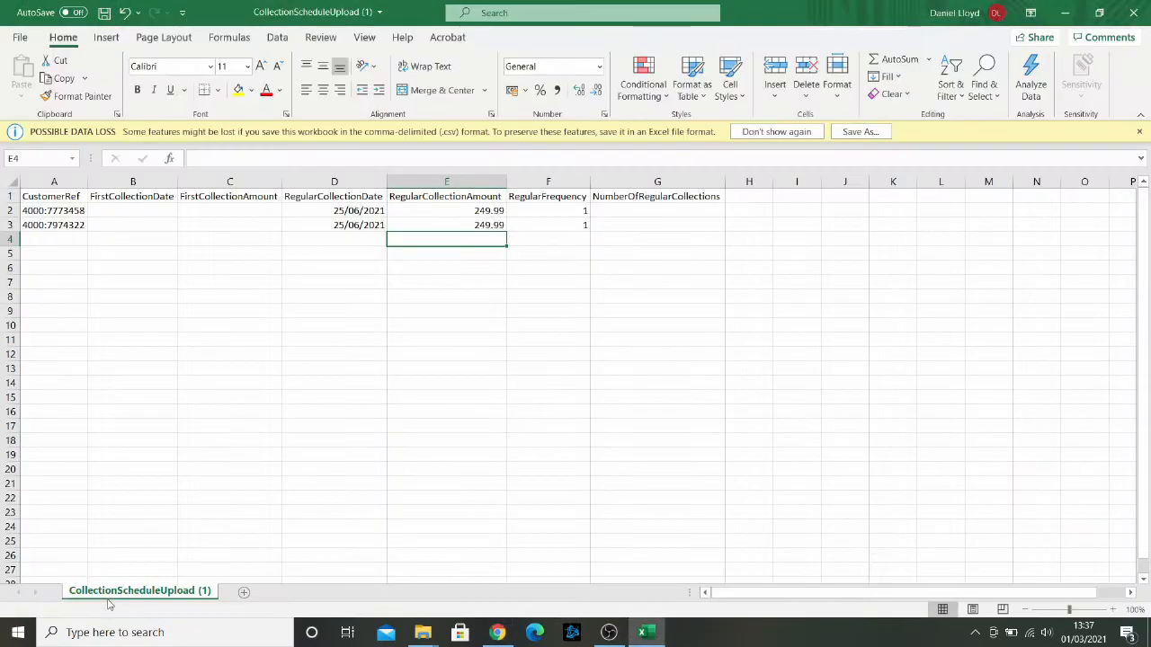
Step: Autofit the column widths of the downloaded template's headers and close that workbook
left_click(311, 326)
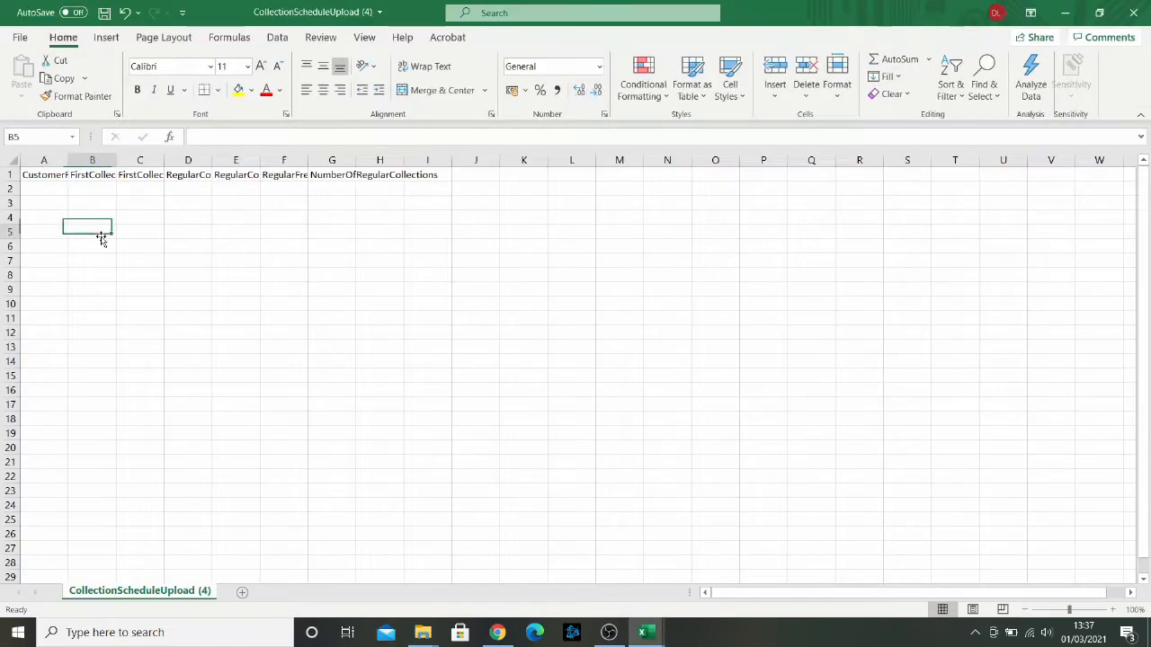
left_click_drag(43, 182, 440, 184)
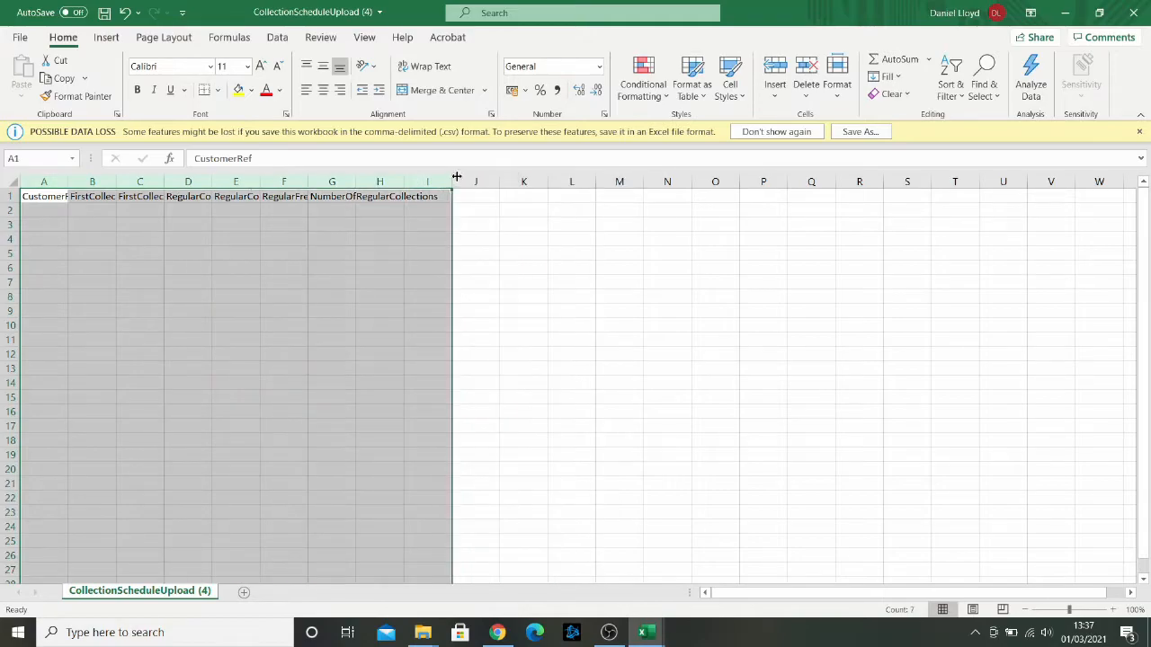
double_click(452, 182)
left_click_drag(45, 196, 650, 198)
left_click_drag(67, 208, 71, 259)
left_click(69, 212)
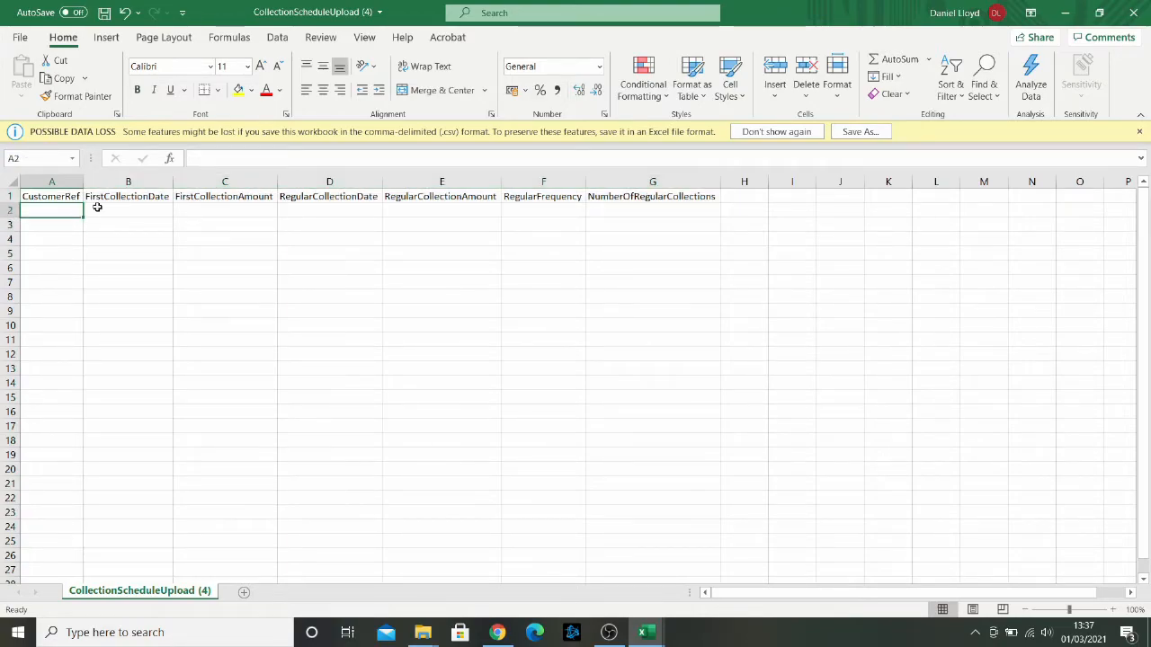
left_click(1134, 12)
Step: Save the CollectionScheduleUpload (1) sheet as CSV under the same name, replacing the existing file
left_click(559, 336)
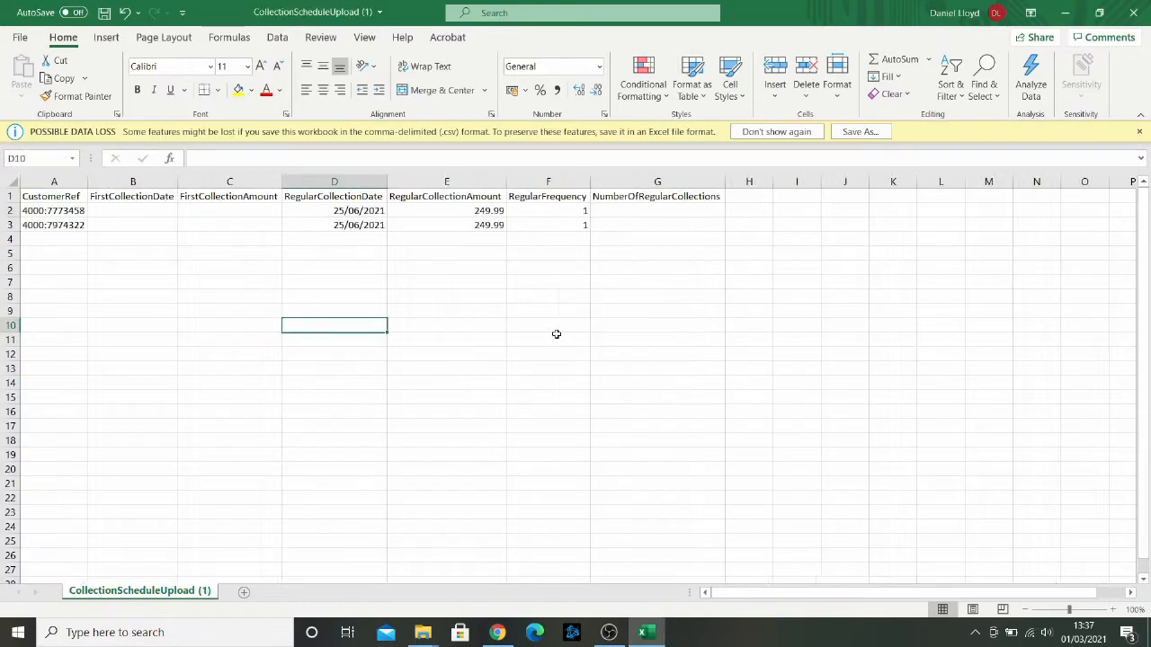
left_click(265, 282)
left_click_drag(57, 196, 642, 240)
left_click_drag(644, 196, 79, 194)
left_click(74, 198)
left_click(103, 212)
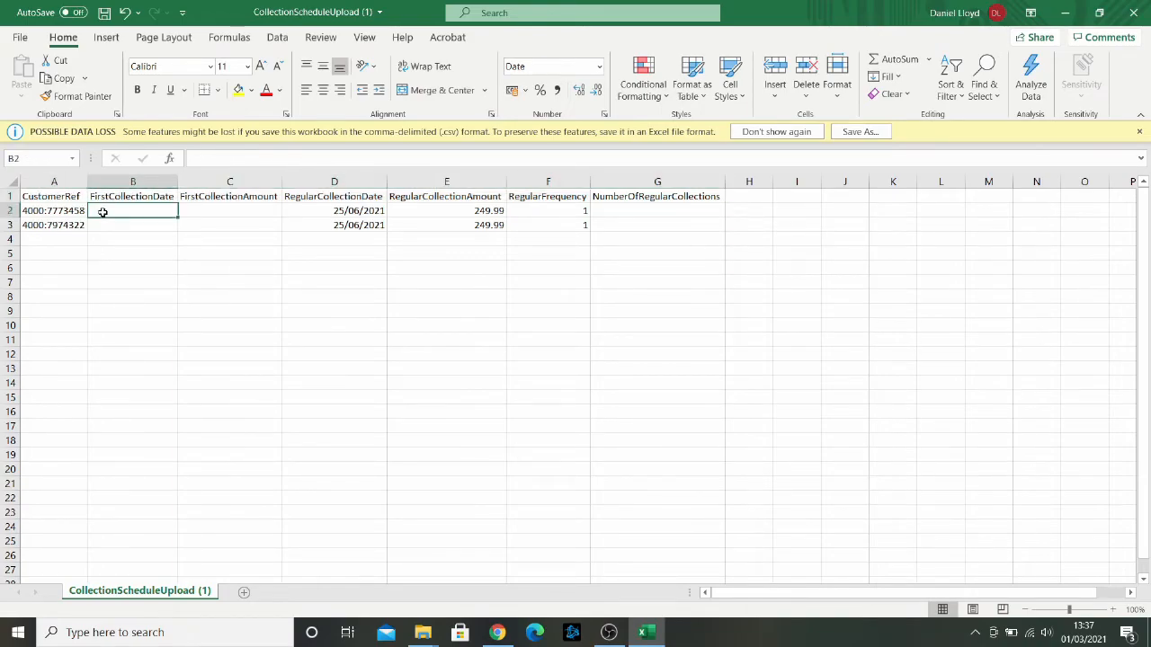
left_click(19, 37)
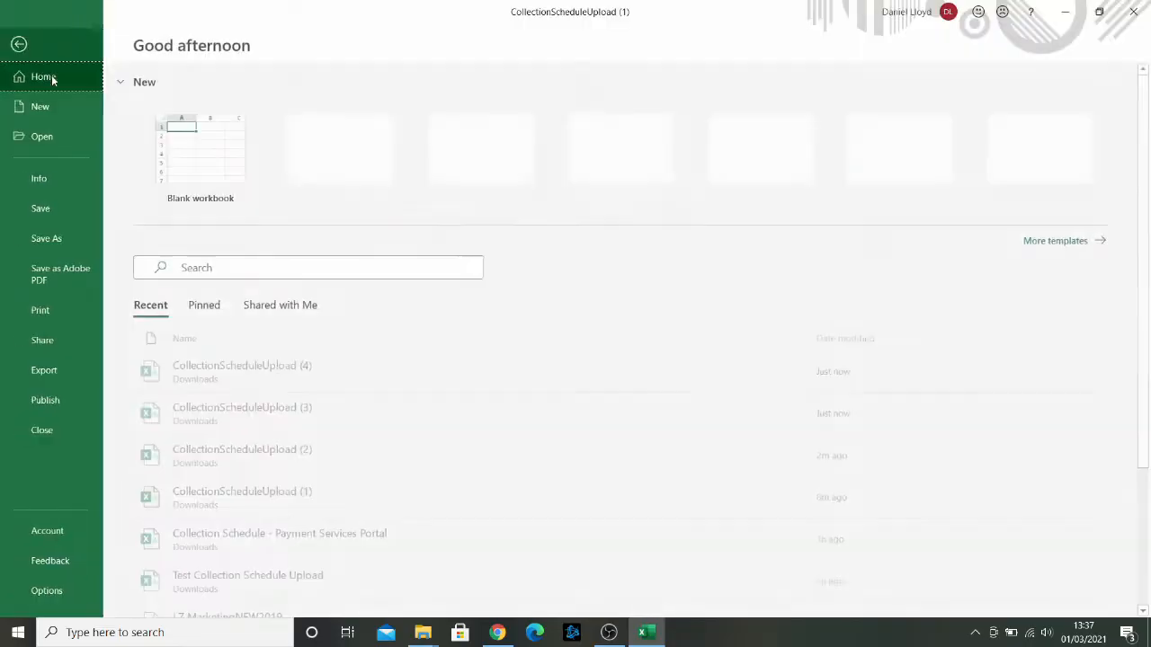
left_click(71, 237)
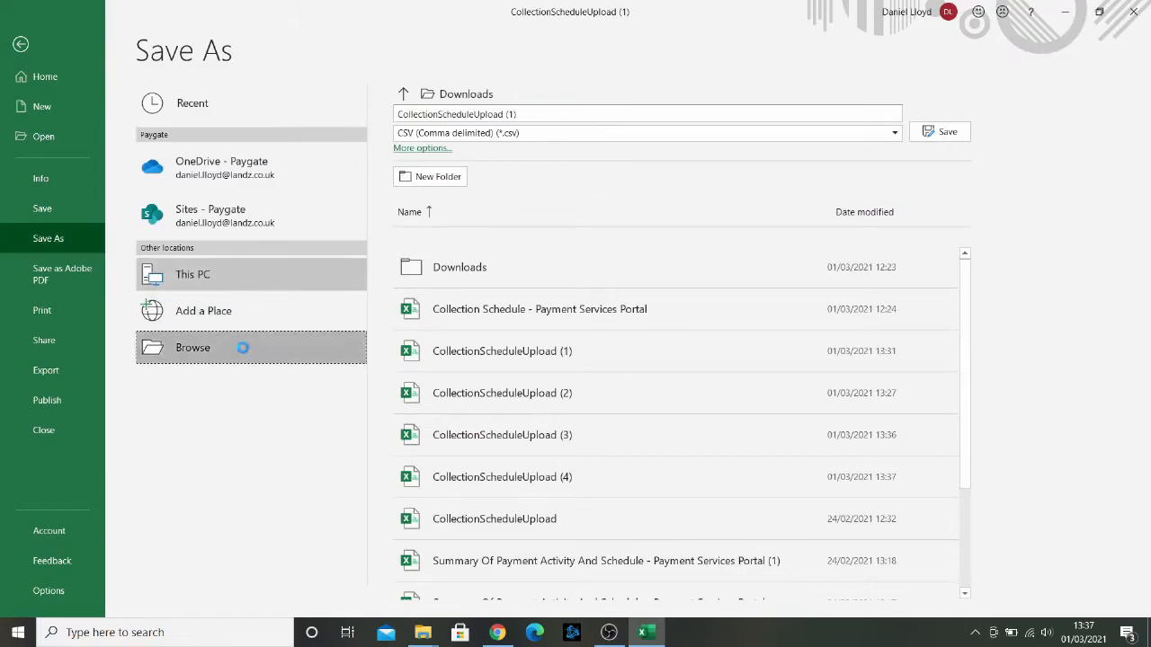
left_click(278, 358)
left_click(452, 339)
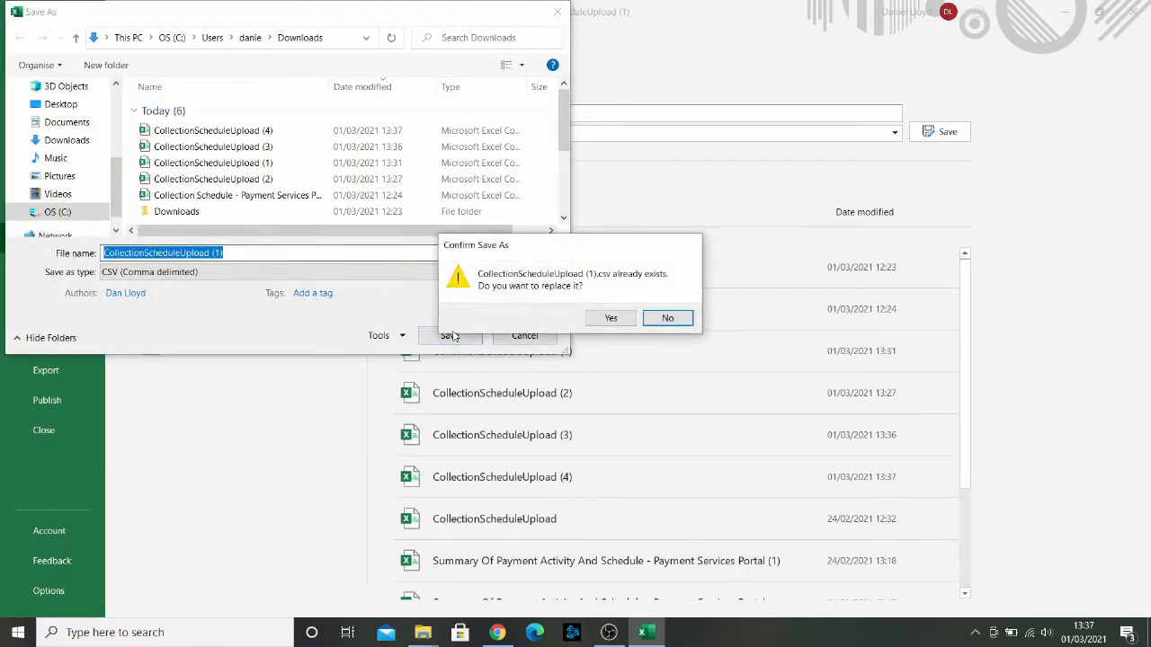
left_click(609, 318)
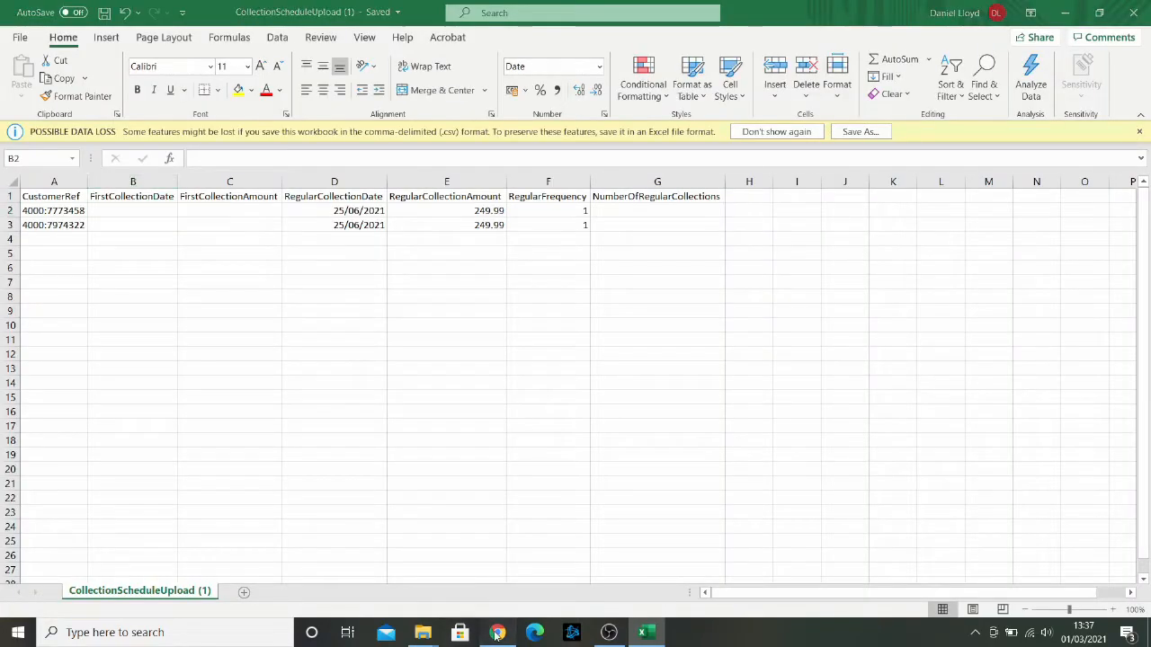
Step: Upload CollectionScheduleUpload (1).csv through the Upload Collection Schedules page
left_click(497, 632)
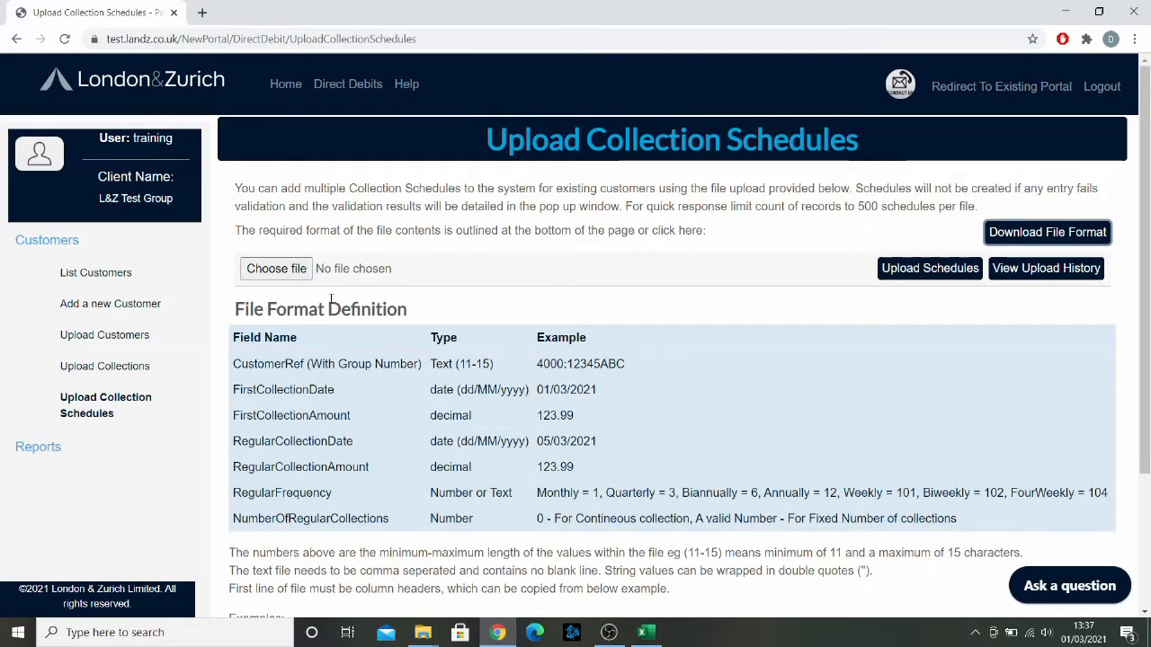
left_click(276, 268)
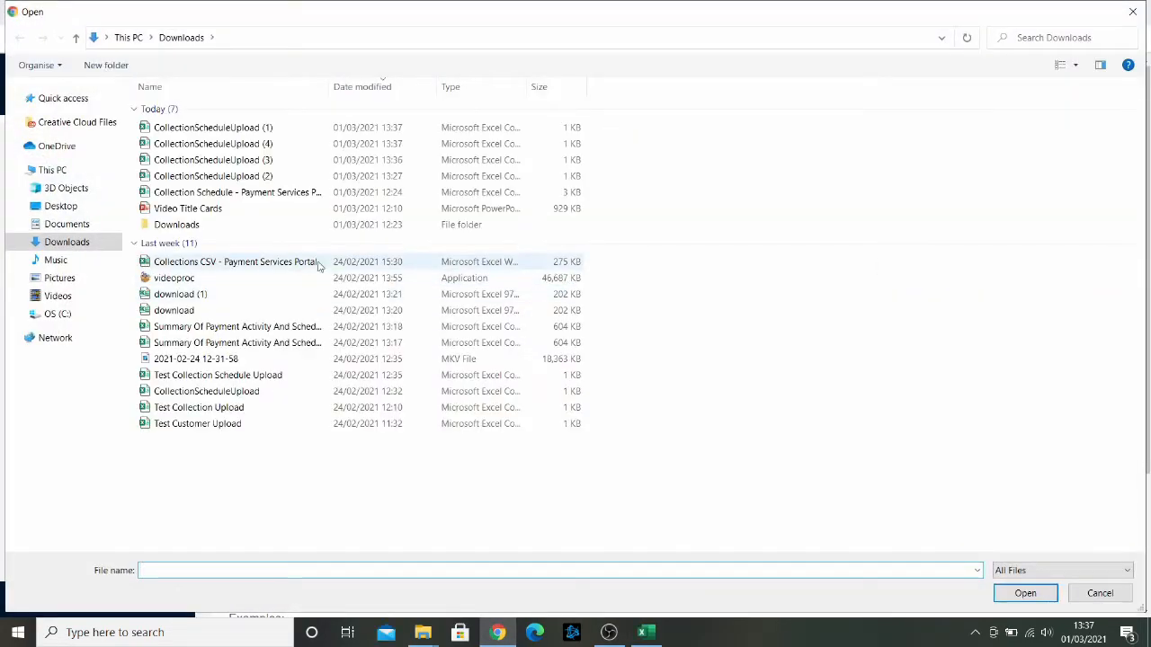
double_click(271, 127)
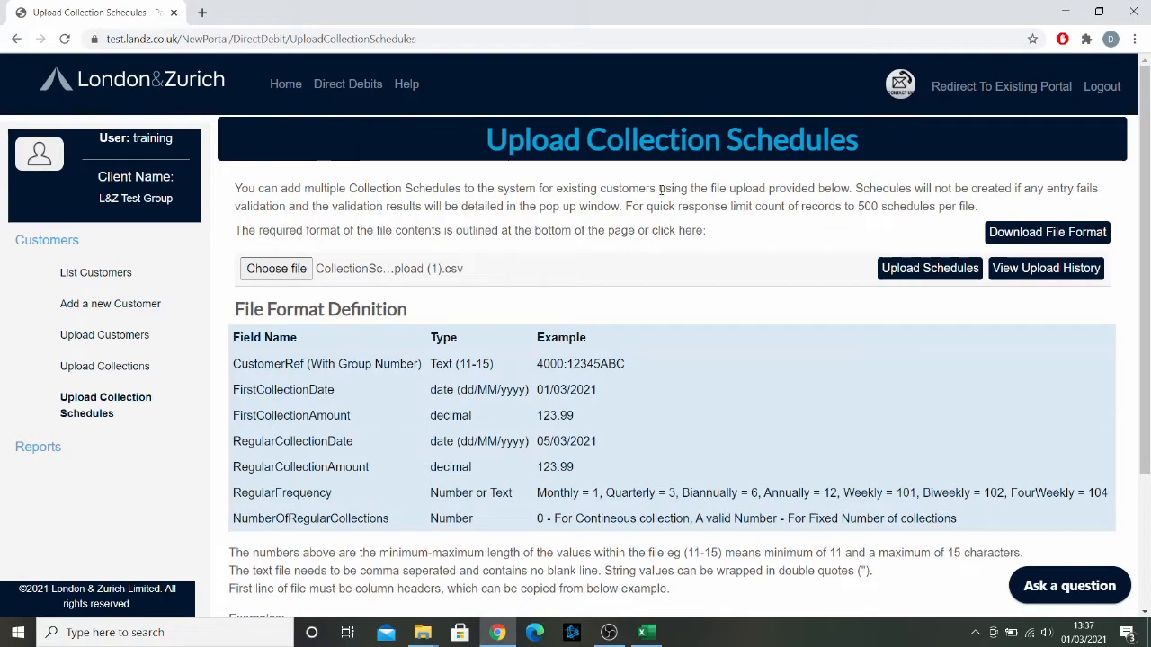
left_click(926, 270)
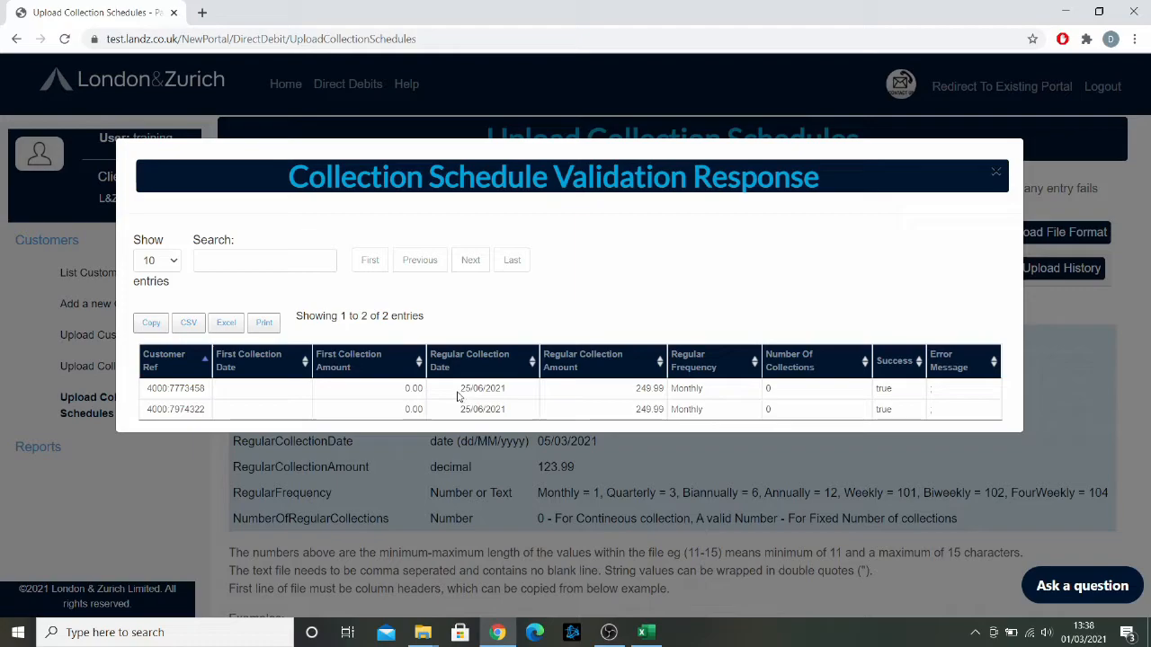
Step: Examine the dates, amounts, frequency and collection counts in the validation response, then close it
left_click_drag(459, 394, 512, 398)
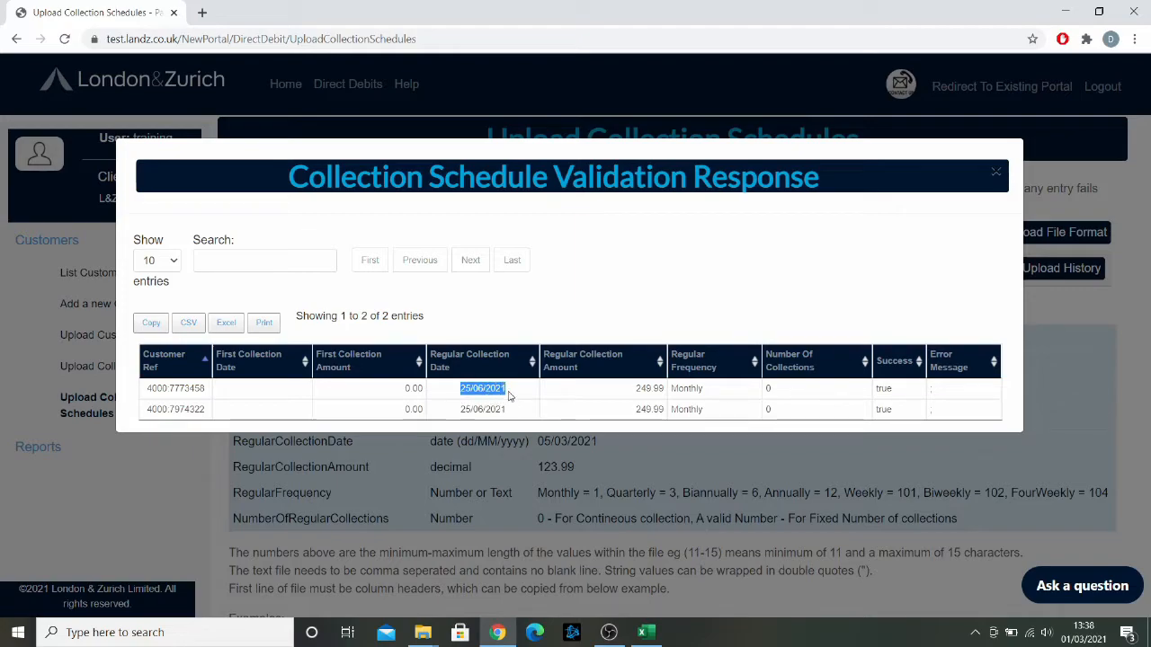
left_click(508, 396)
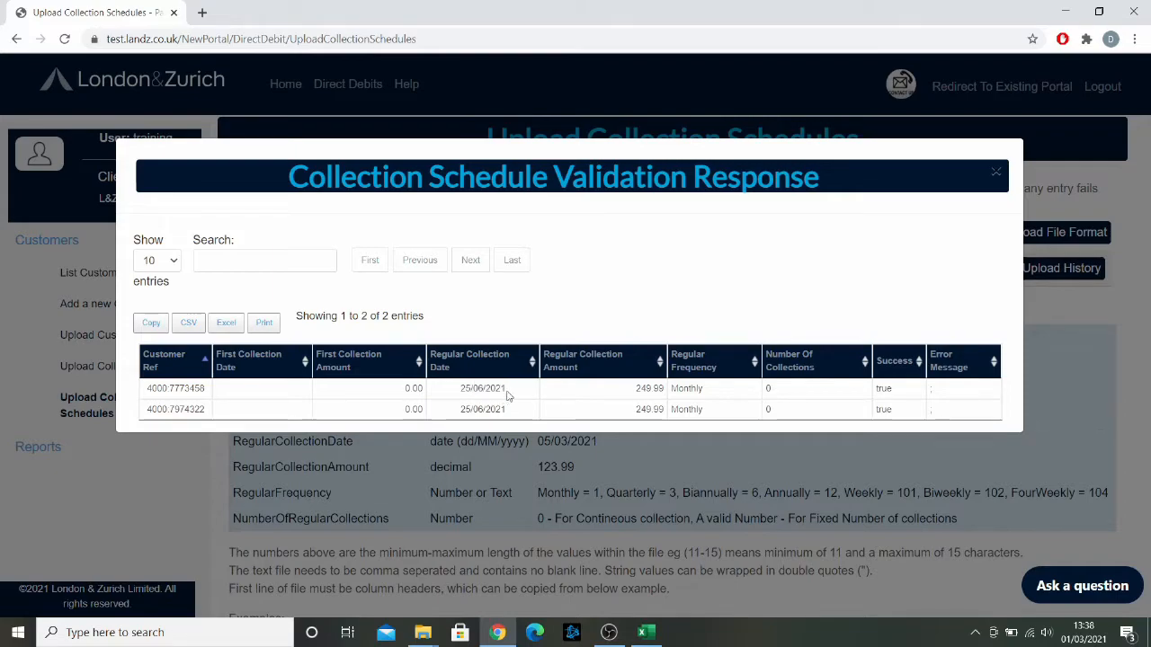
left_click_drag(625, 396, 669, 401)
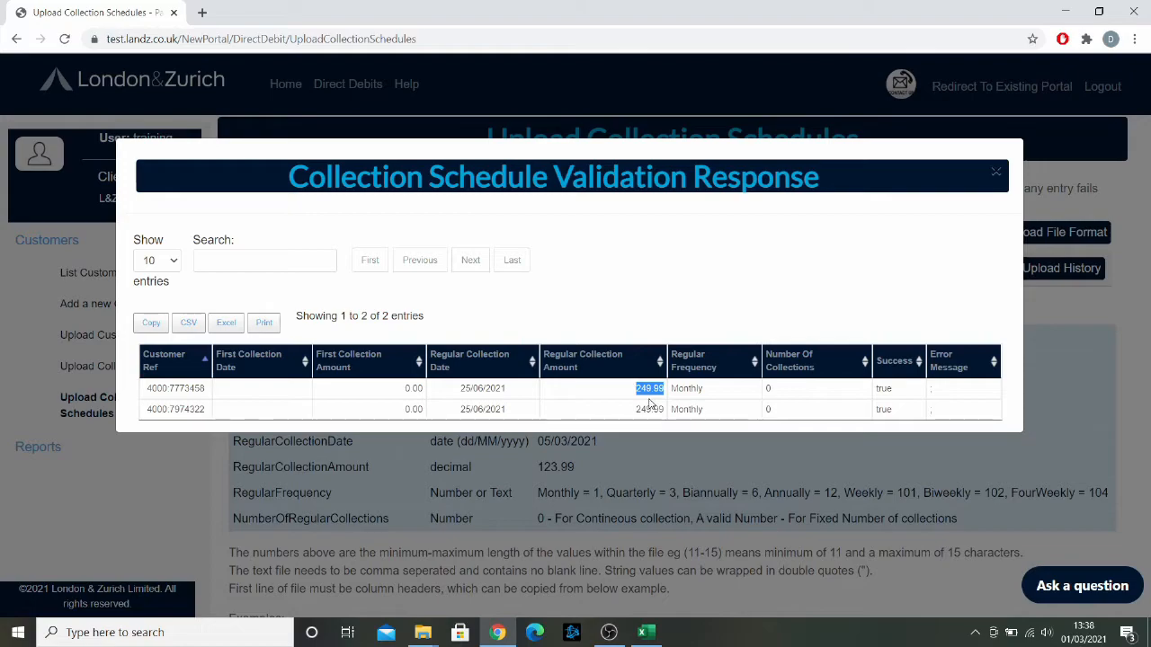
left_click(690, 388)
double_click(692, 388)
left_click(695, 389)
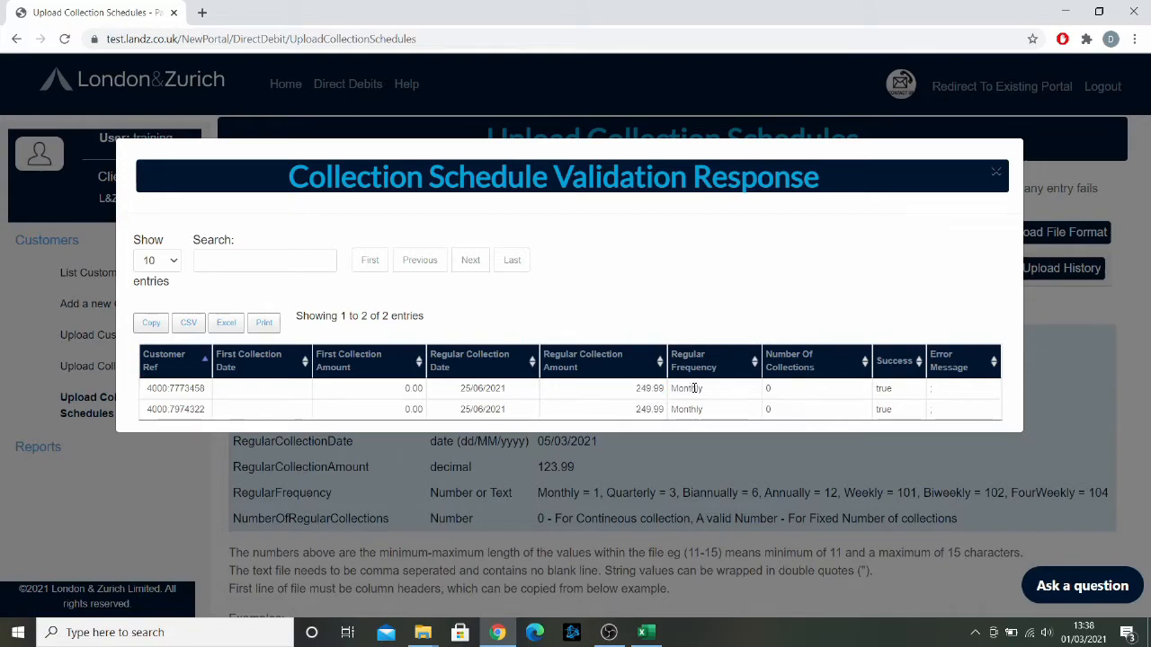
left_click(782, 392)
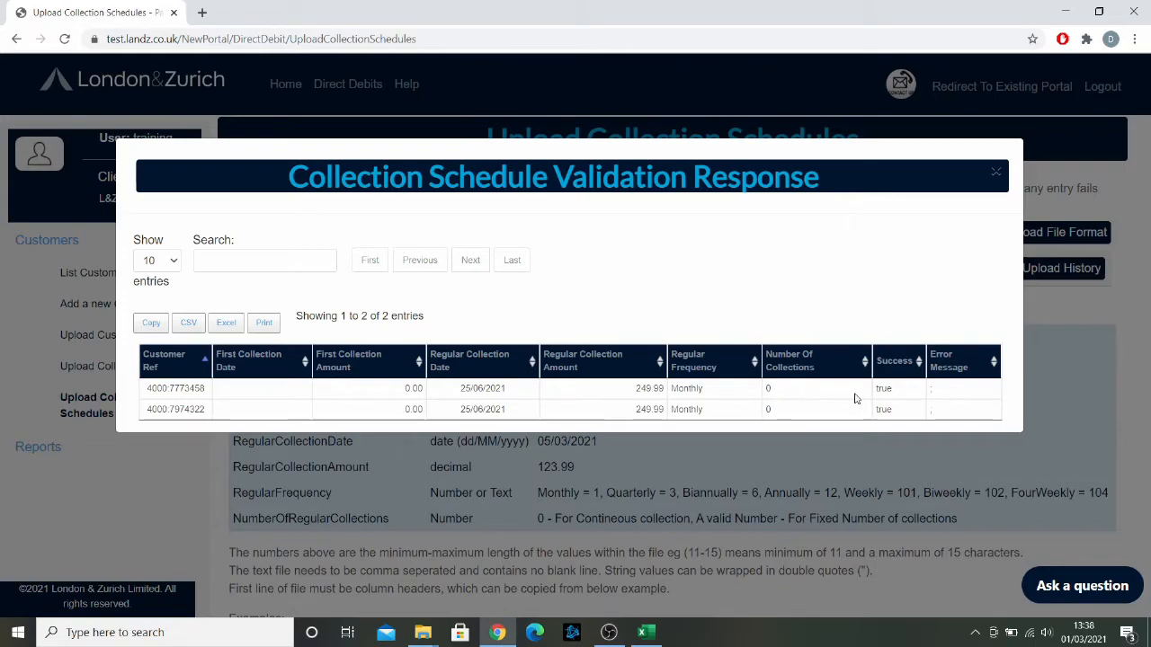
left_click(994, 171)
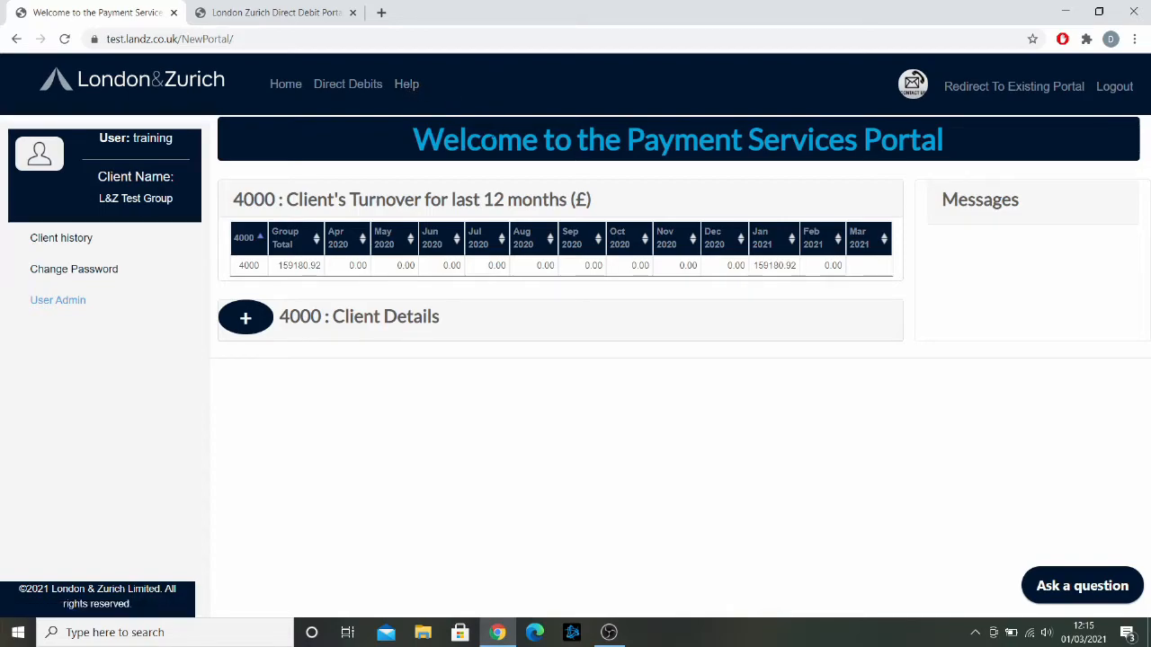
Step: Open the portal Help page and browse the Frequently Asked Questions webpage, then go back
left_click(407, 84)
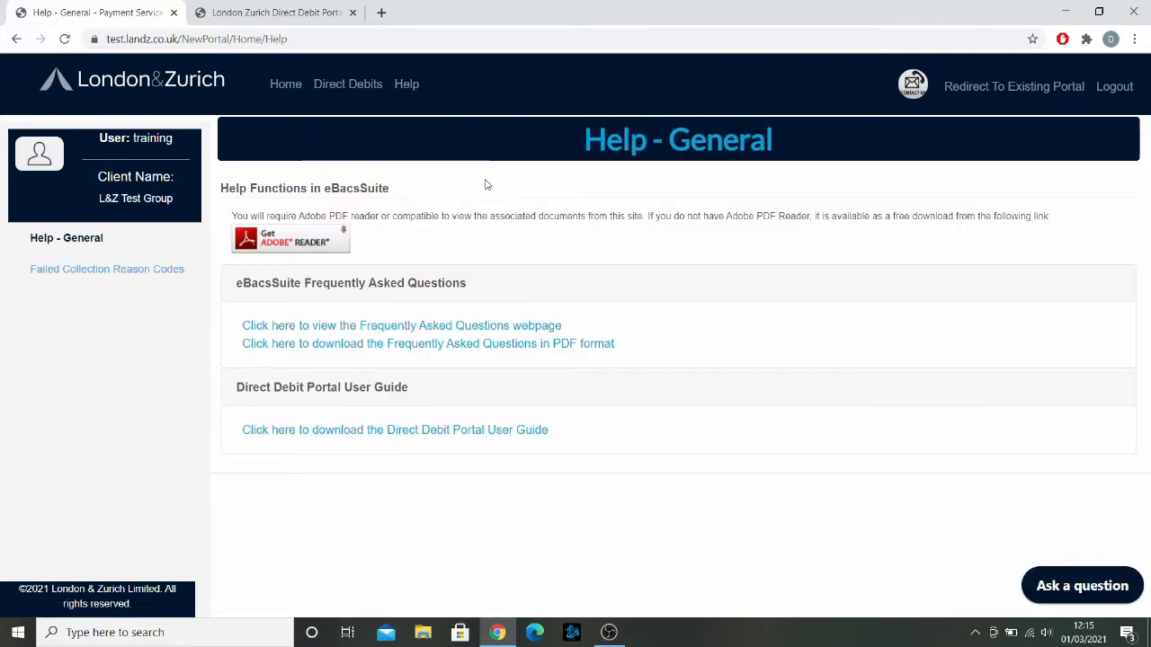
left_click(438, 328)
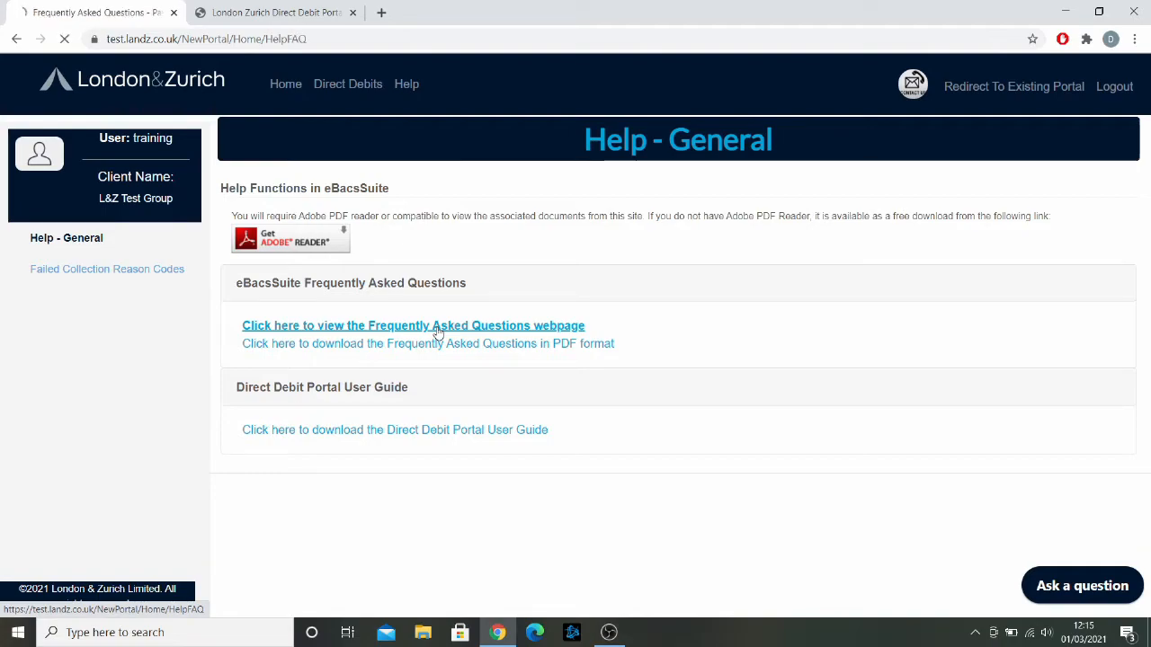
scroll(458, 268, "down", 5)
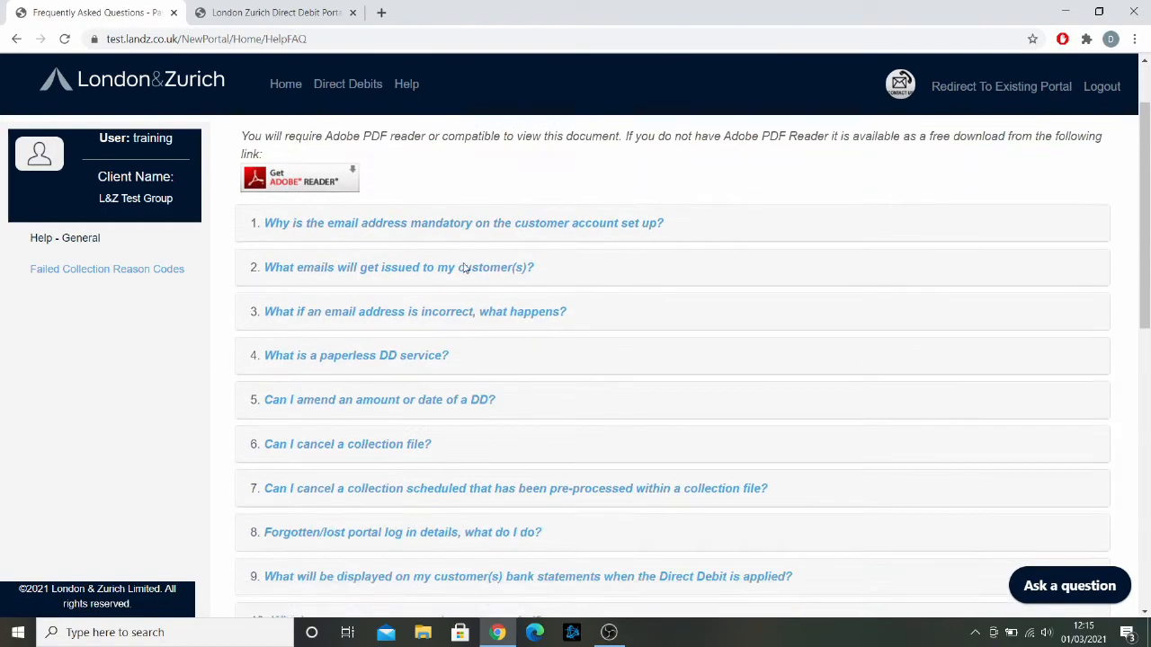
scroll(479, 273, "up", 5)
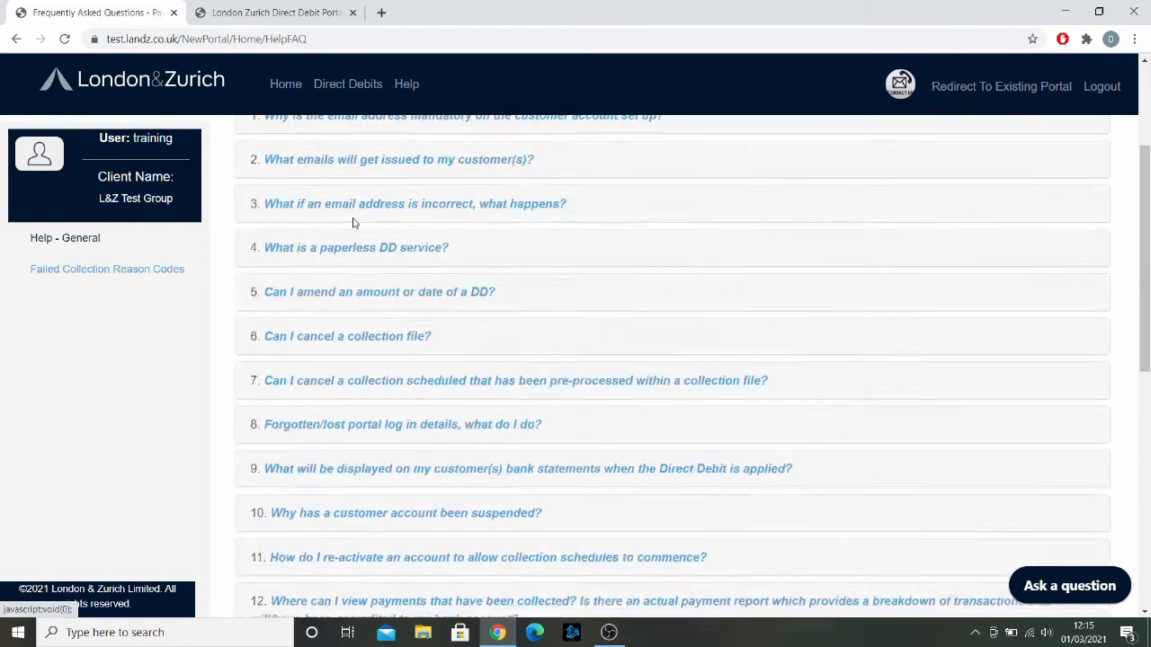
left_click(16, 38)
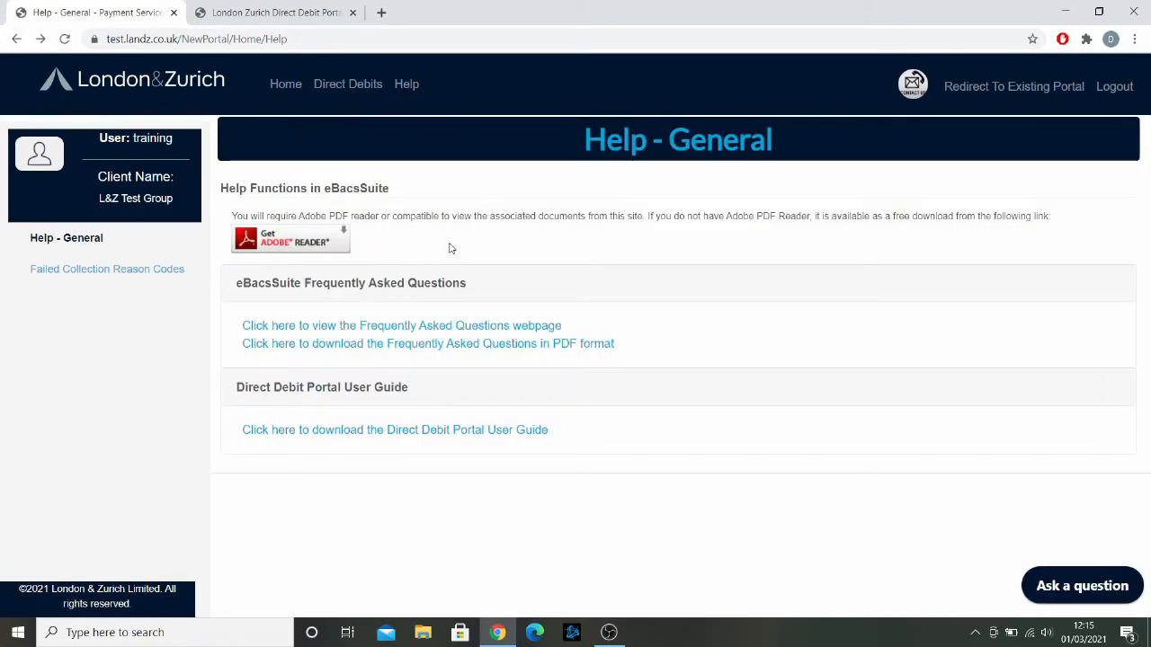
Step: Open the Direct Debit Portal User Guide PDF and scroll through its first pages
left_click(453, 433)
scroll(653, 296, "down", 3)
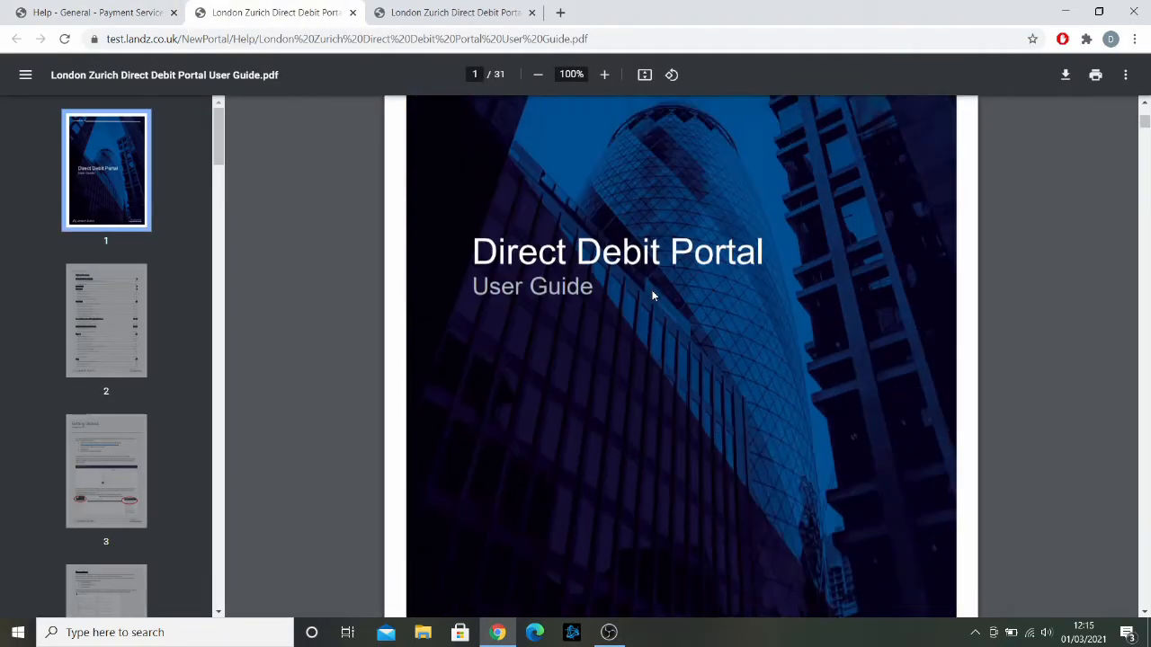
scroll(652, 295, "down", 10)
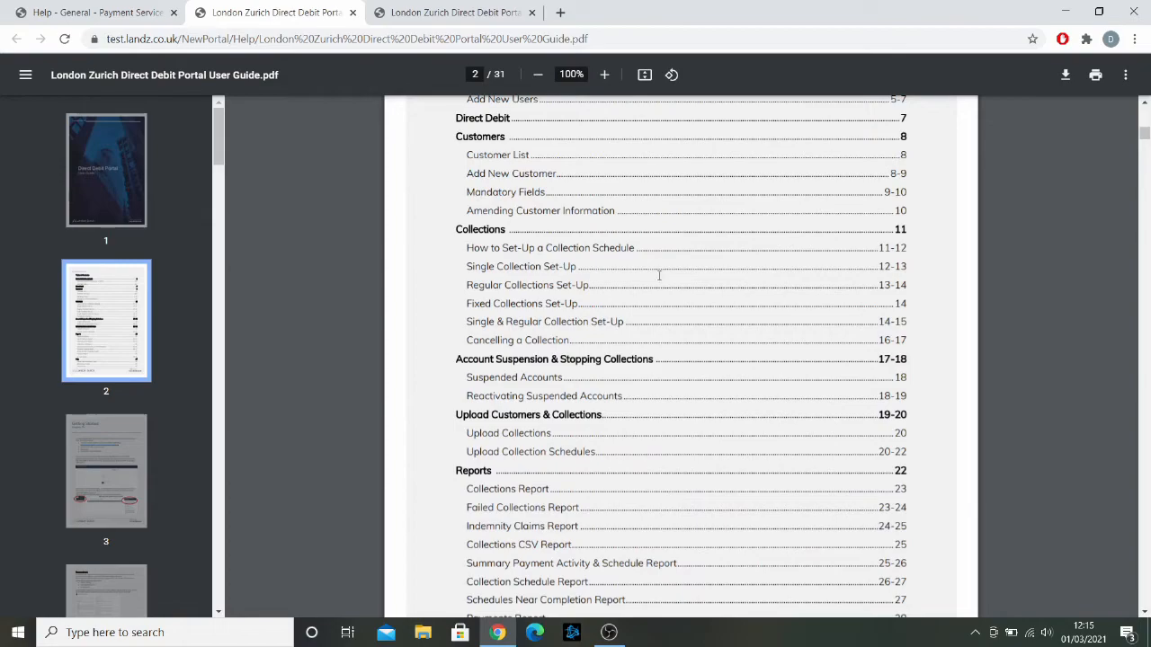
scroll(659, 275, "down", 8)
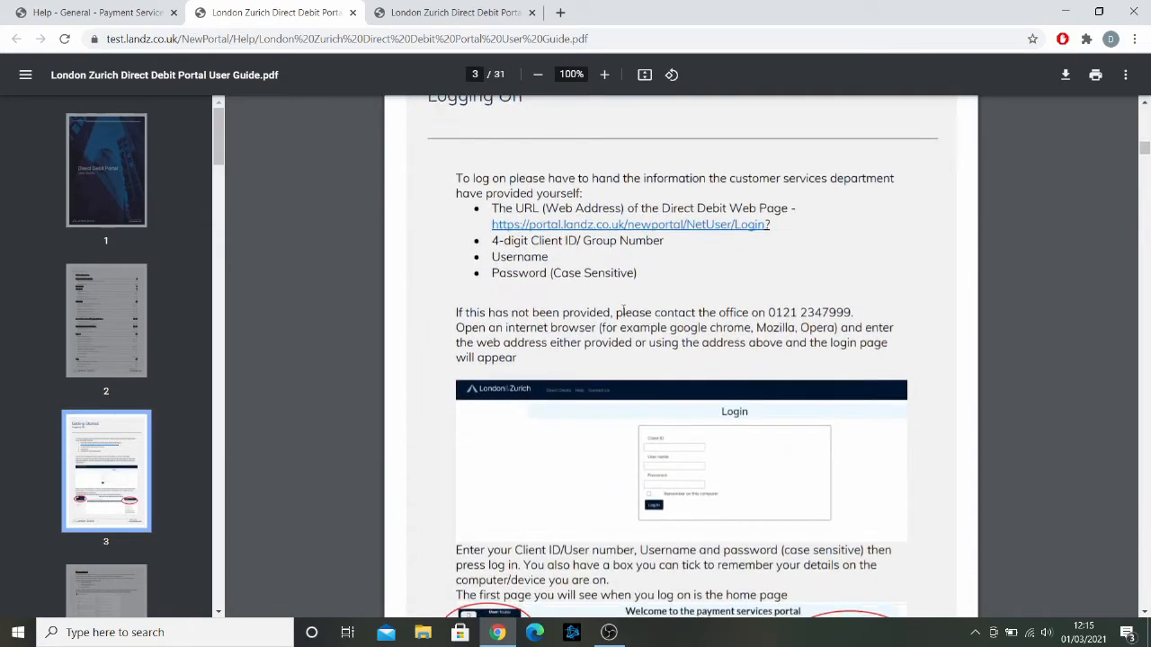
scroll(625, 315, "down", 6)
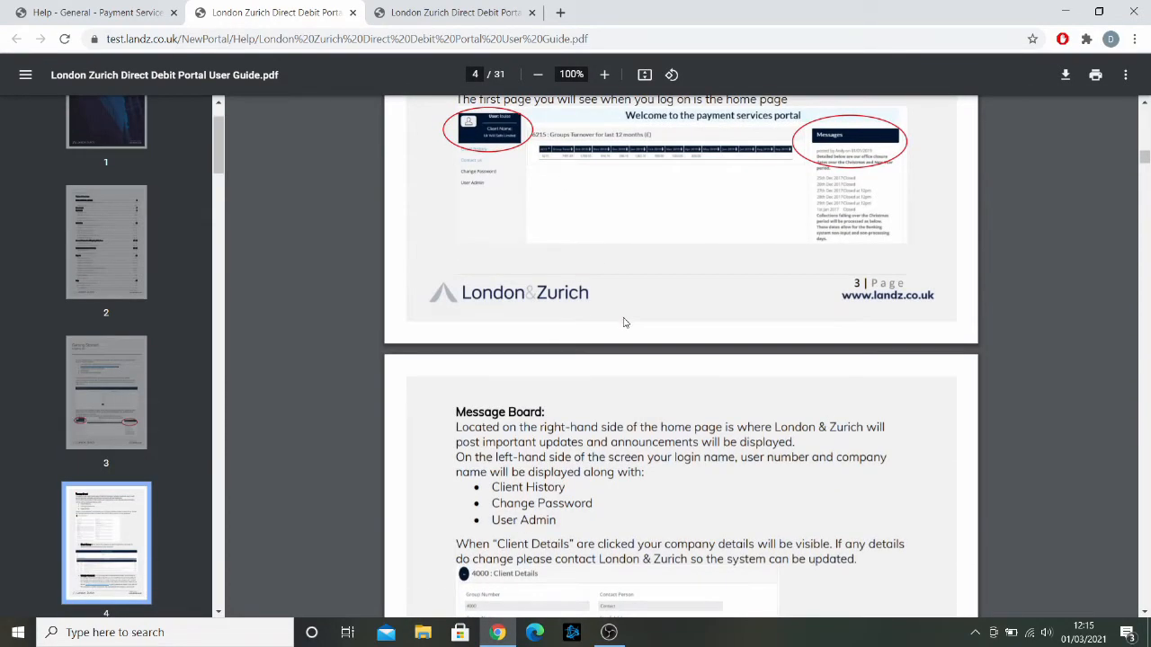
scroll(625, 322, "down", 3)
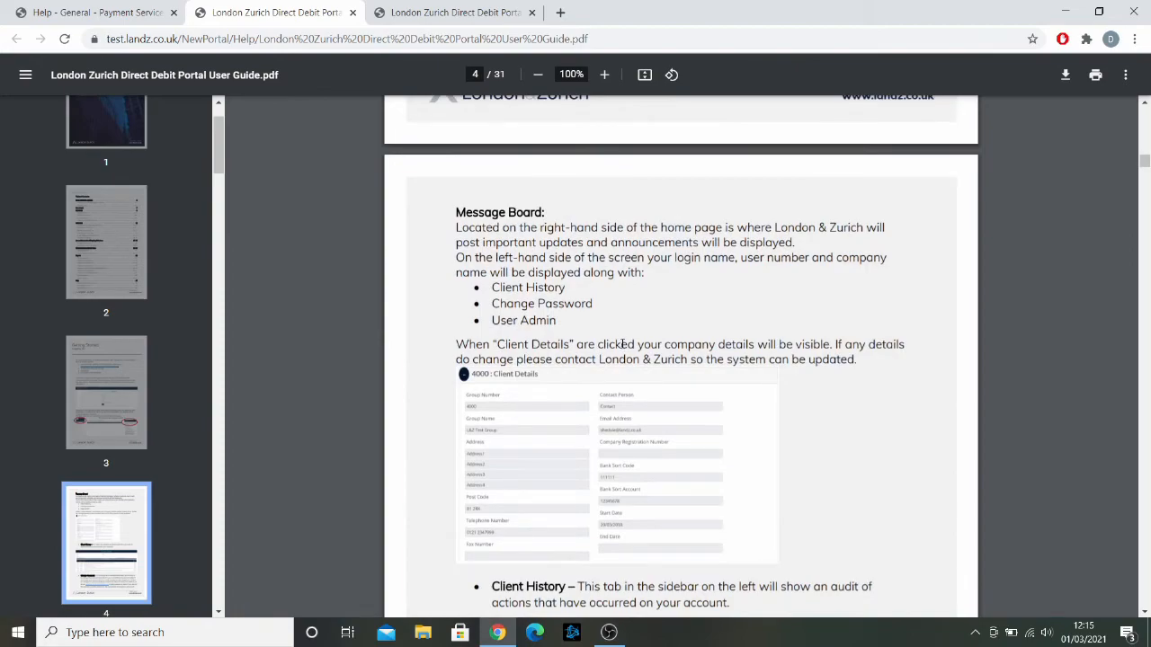
Step: Return to the Help tab and open the Ask a question support query form
left_click(158, 9)
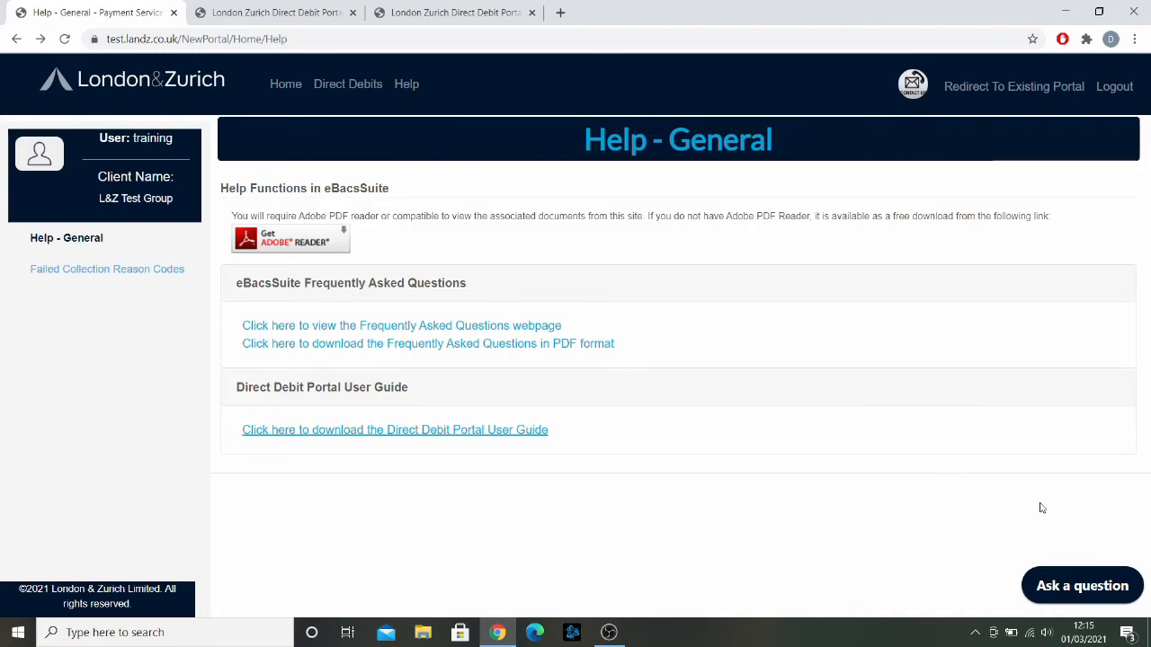
left_click(1063, 589)
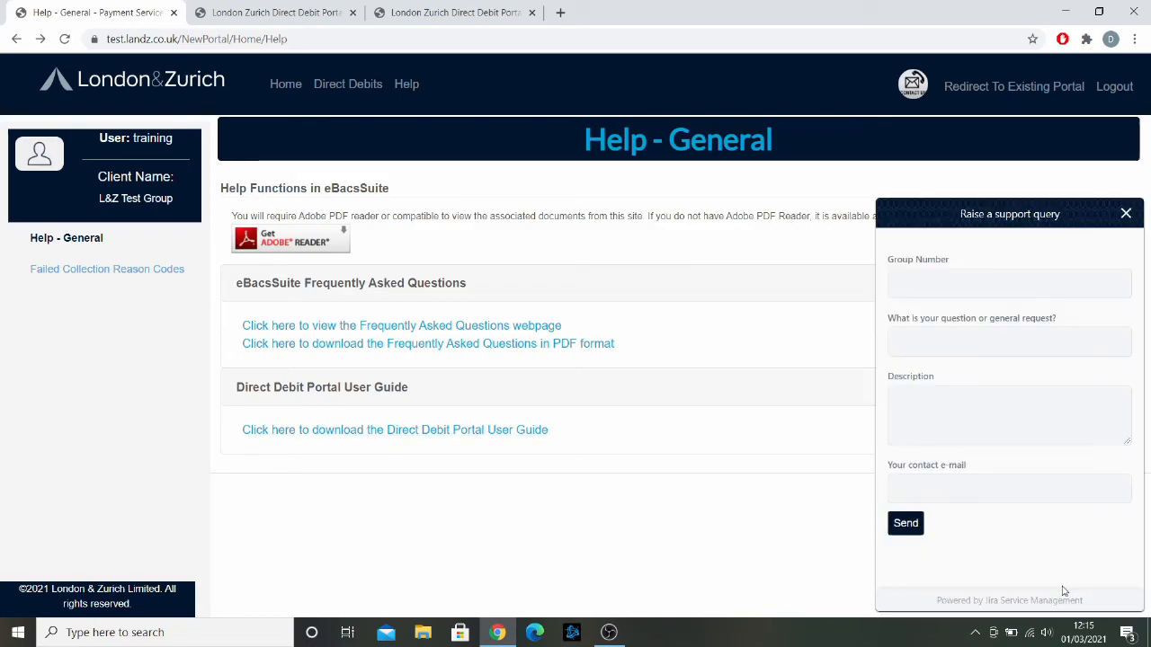